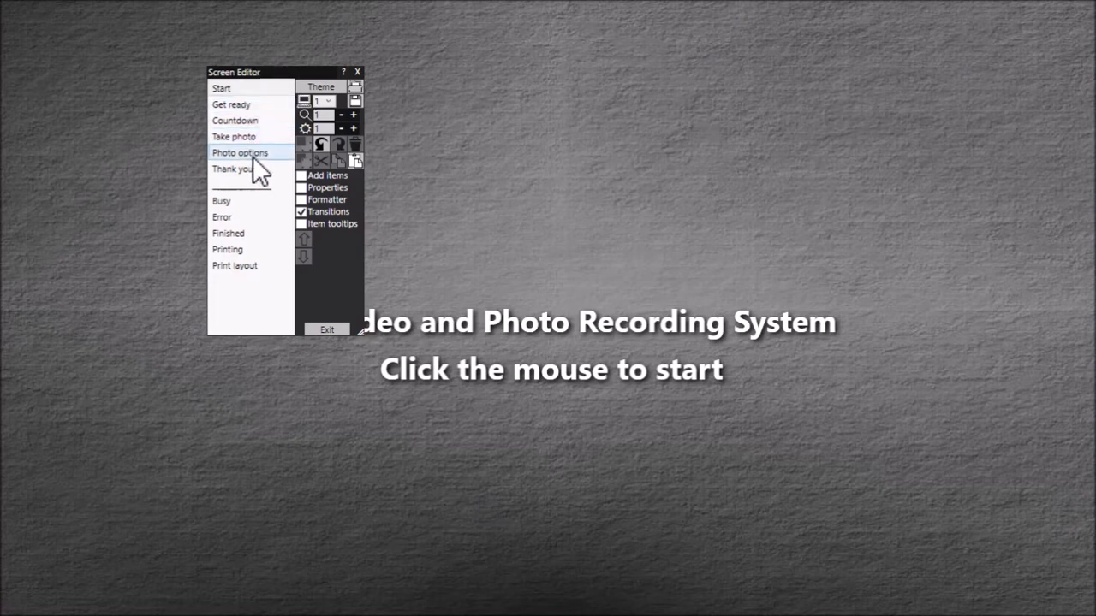
- Review the Photo options screen in the Screen Editor and close the editor
left_click(252, 157)
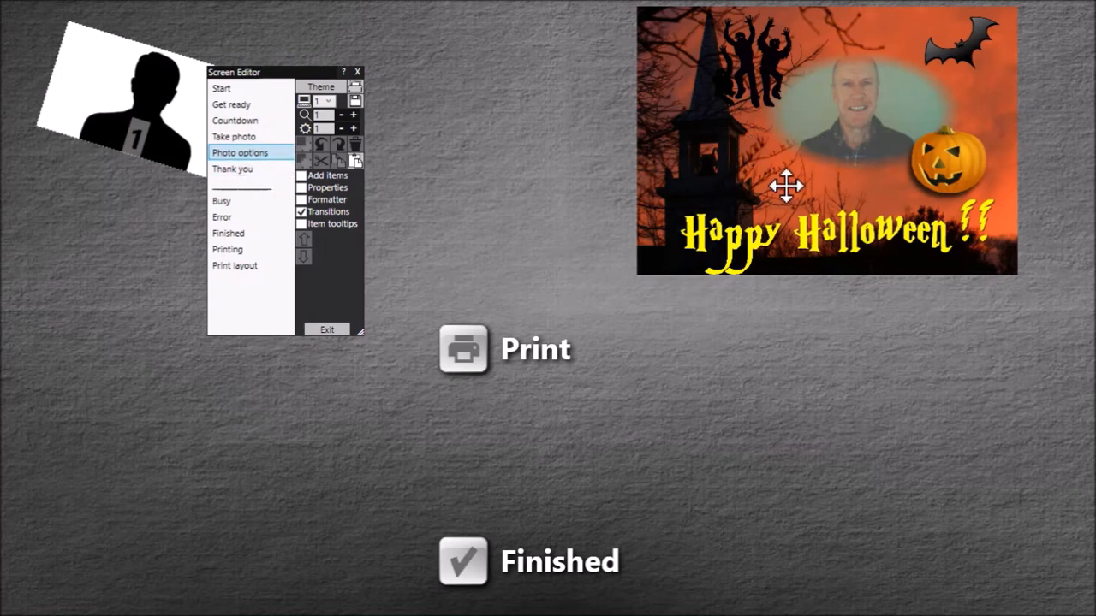
left_click(252, 169)
left_click(254, 155)
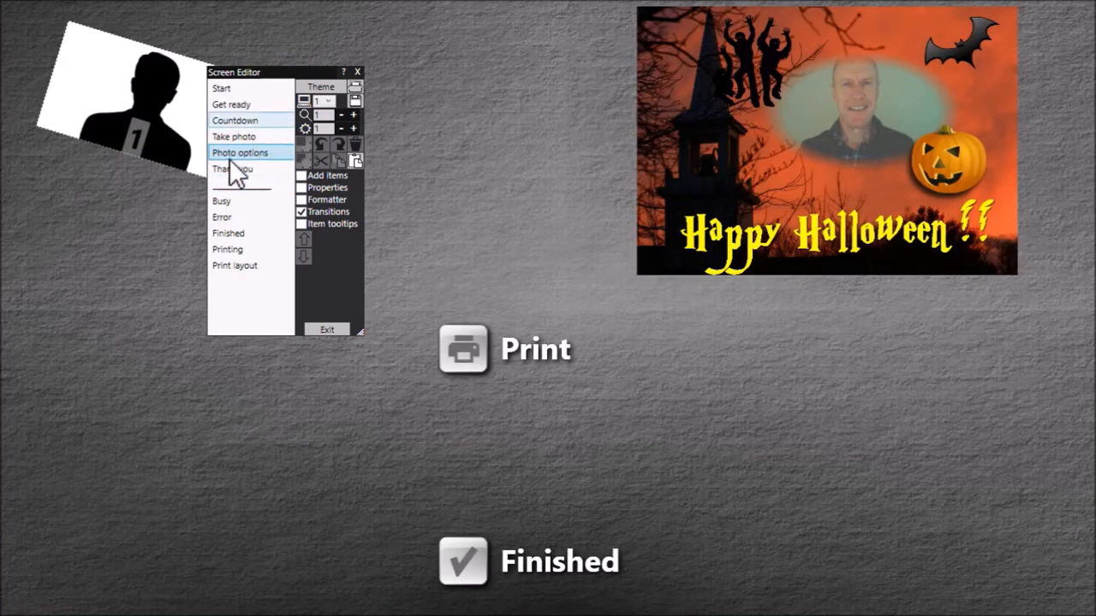
left_click(346, 332)
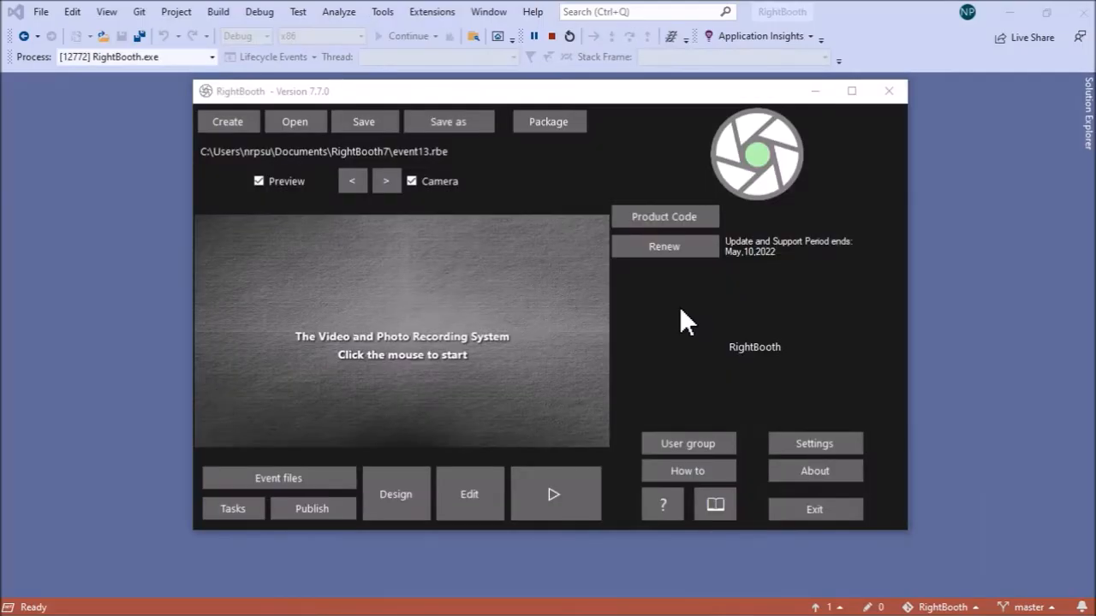
- Include the 'Print copies' screen in the event structure's Print photos settings and apply the design
left_click(399, 493)
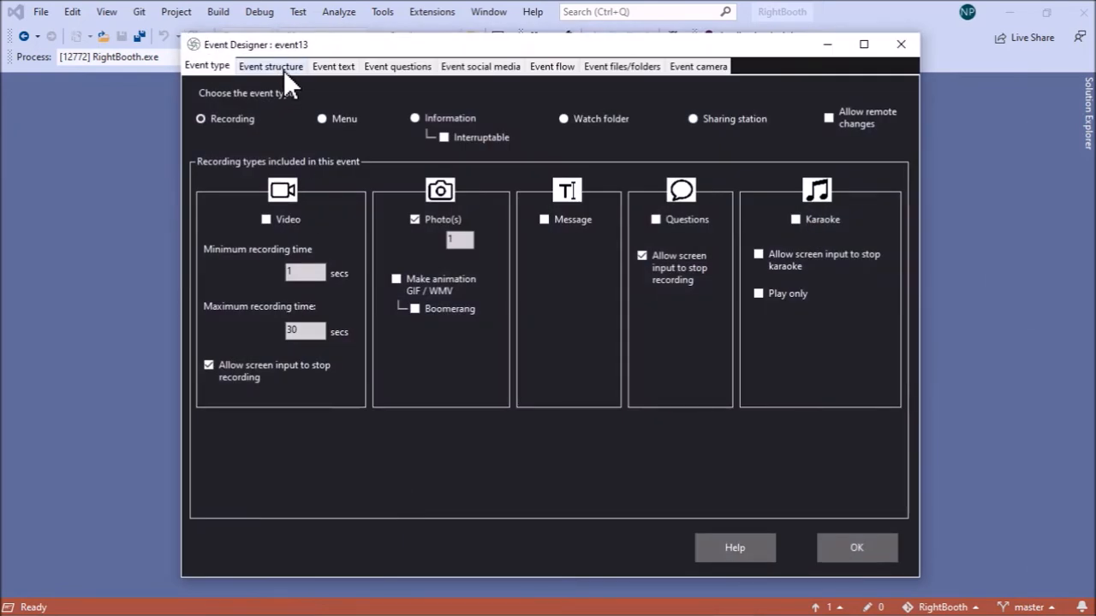
left_click(283, 70)
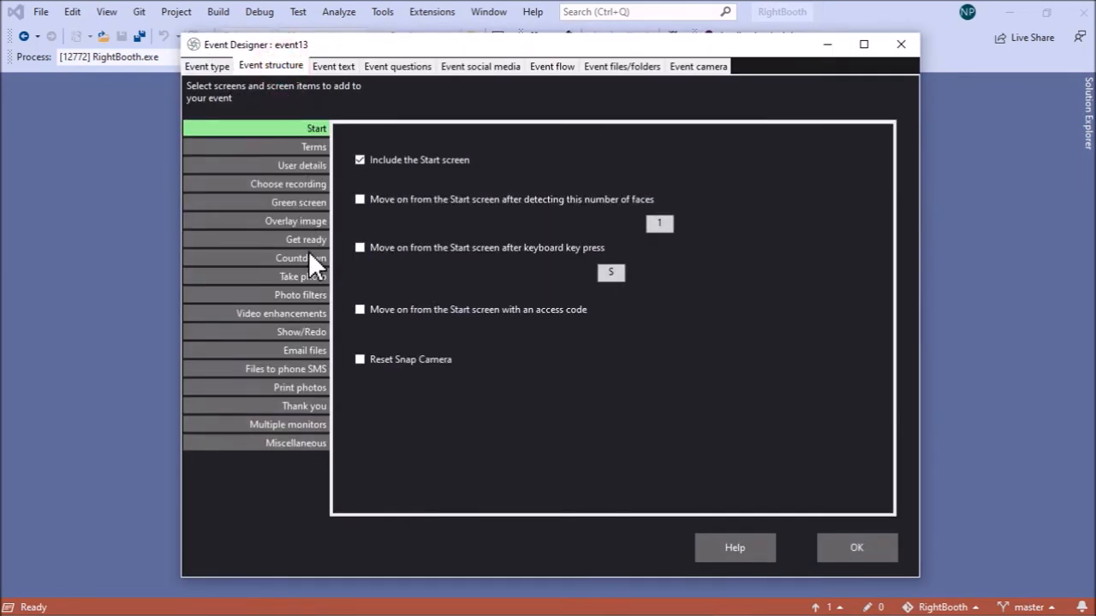
left_click(301, 390)
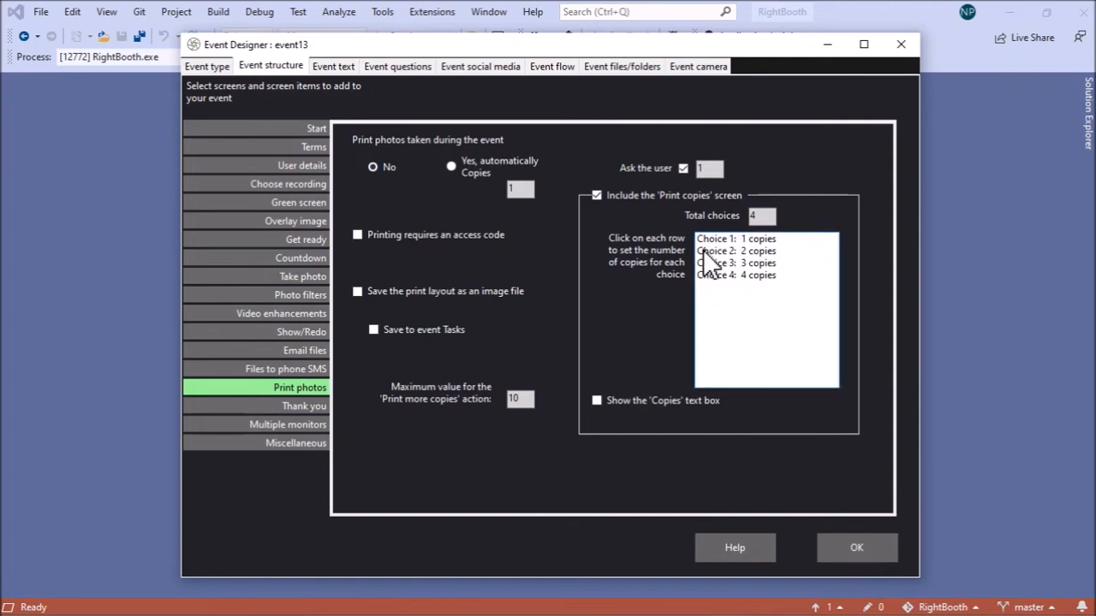
left_click(853, 549)
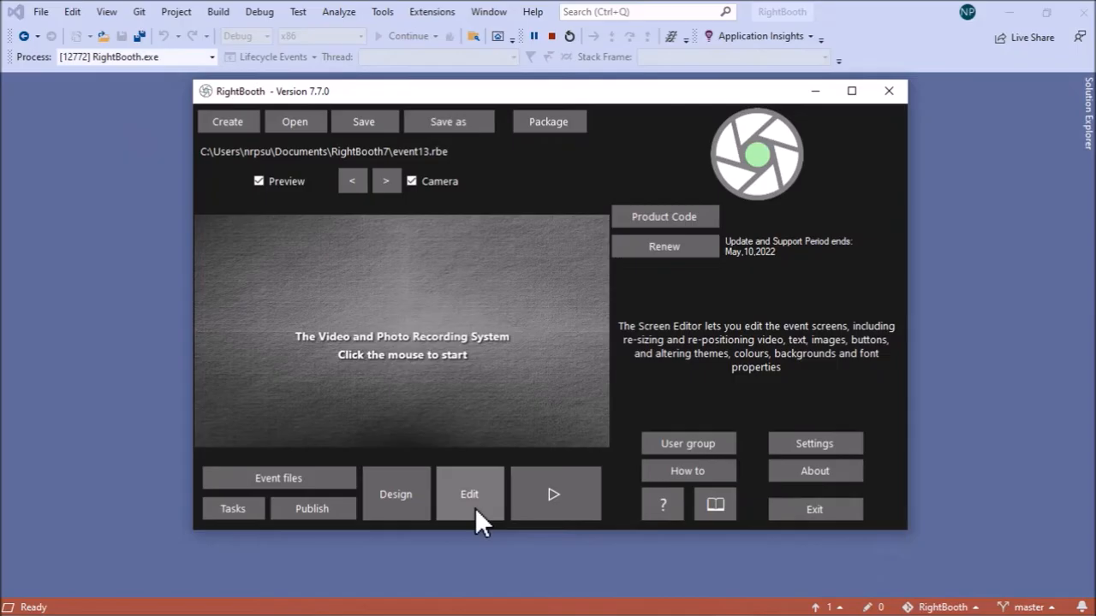
- Inspect the newly included Print copies screen in the Screen Editor and leave the editor
left_click(475, 507)
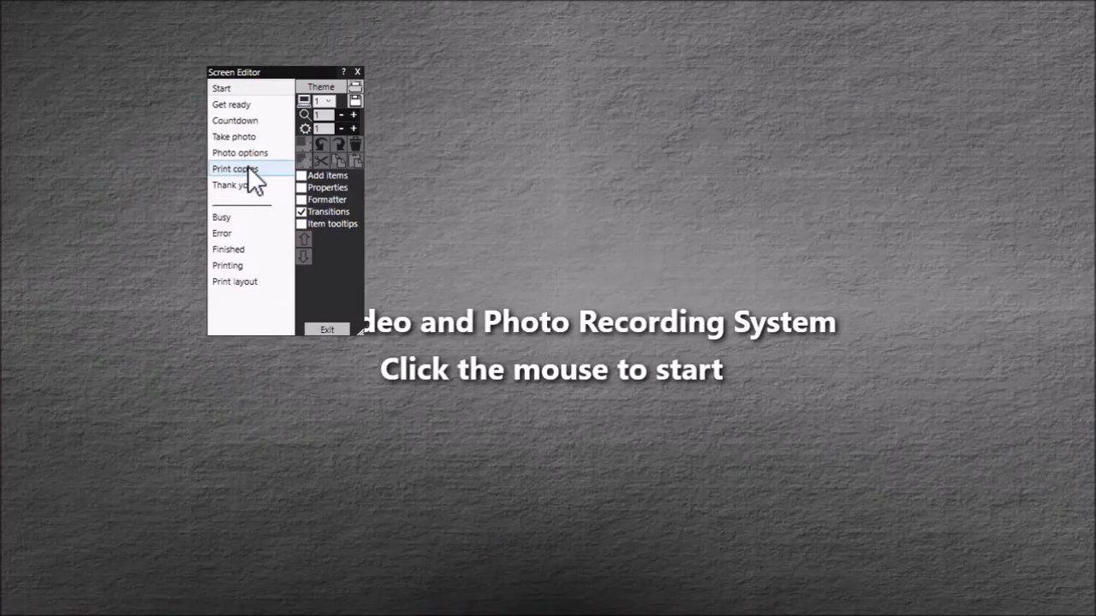
left_click(256, 169)
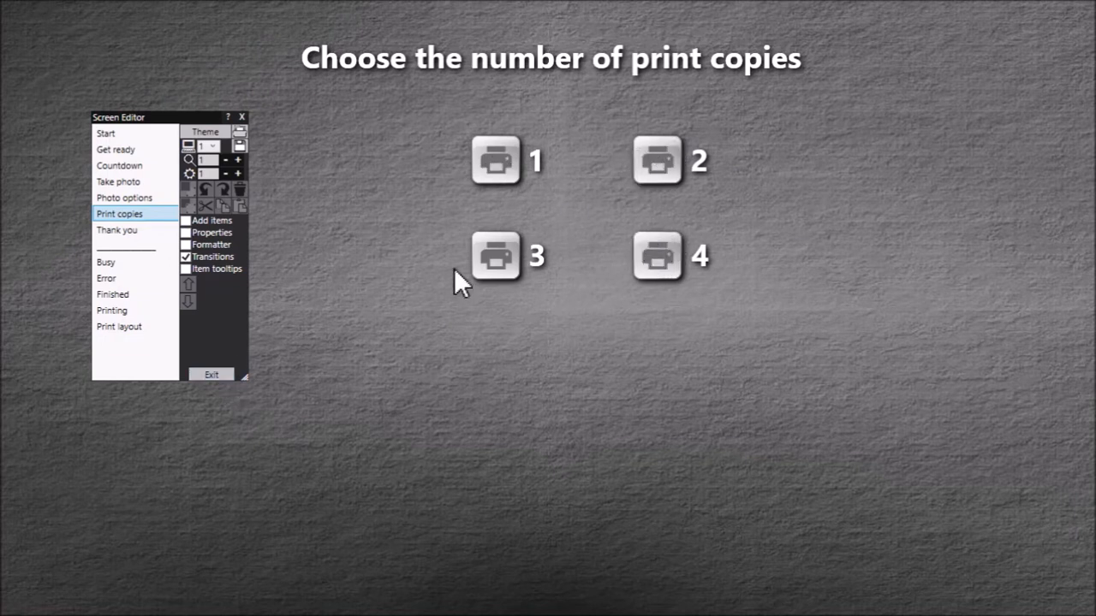
left_click(222, 375)
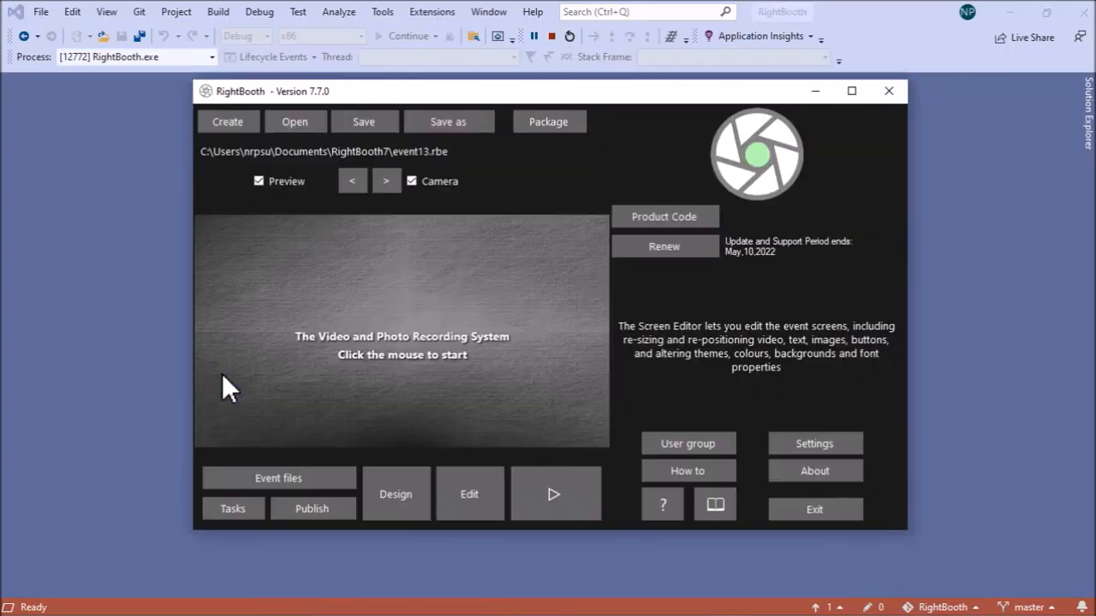
- In the event's Print photos settings, set Choice 3 to 5 copies and Choice 4 to 10 copies
left_click(393, 490)
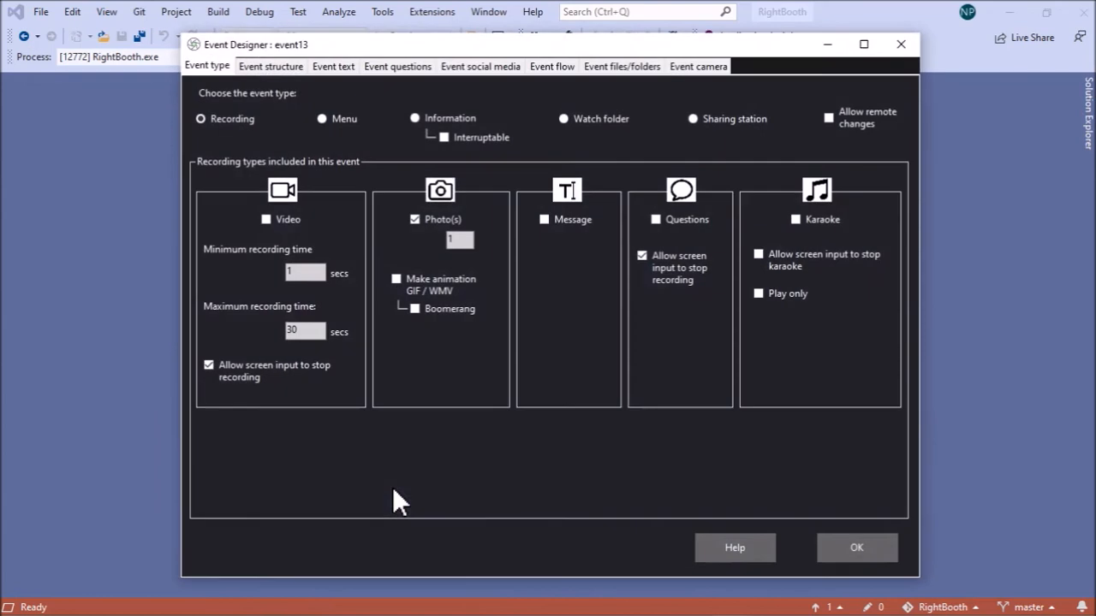
left_click(279, 65)
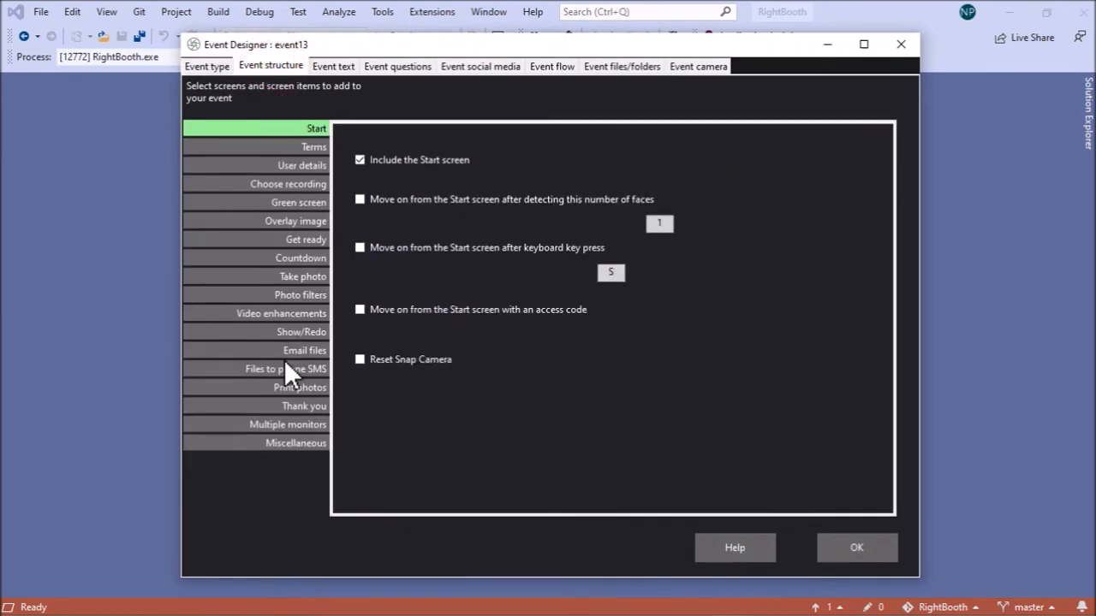
left_click(298, 388)
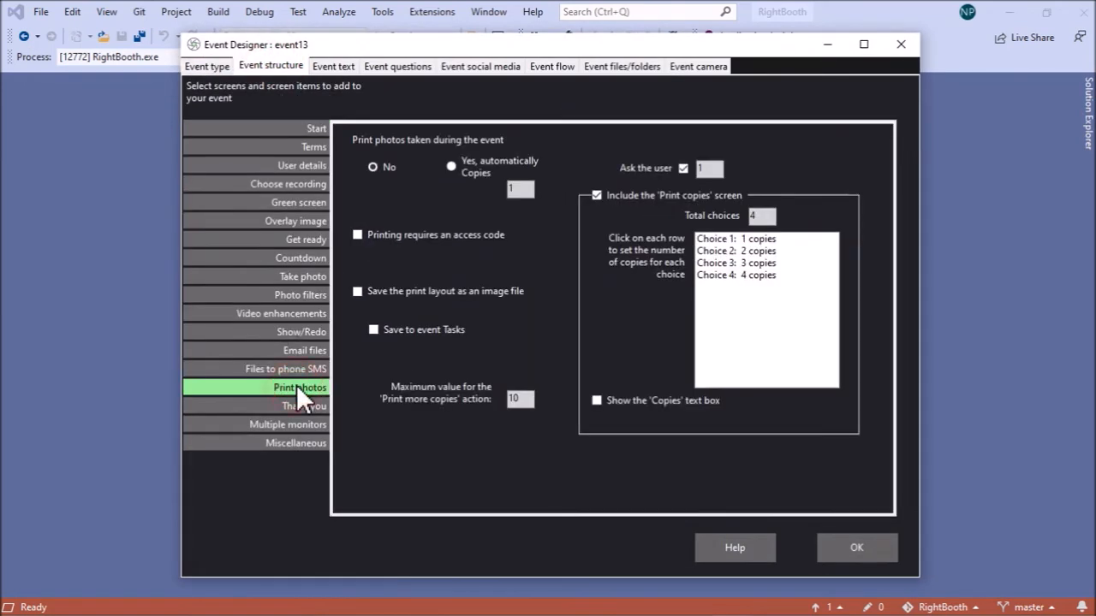
left_click(760, 264)
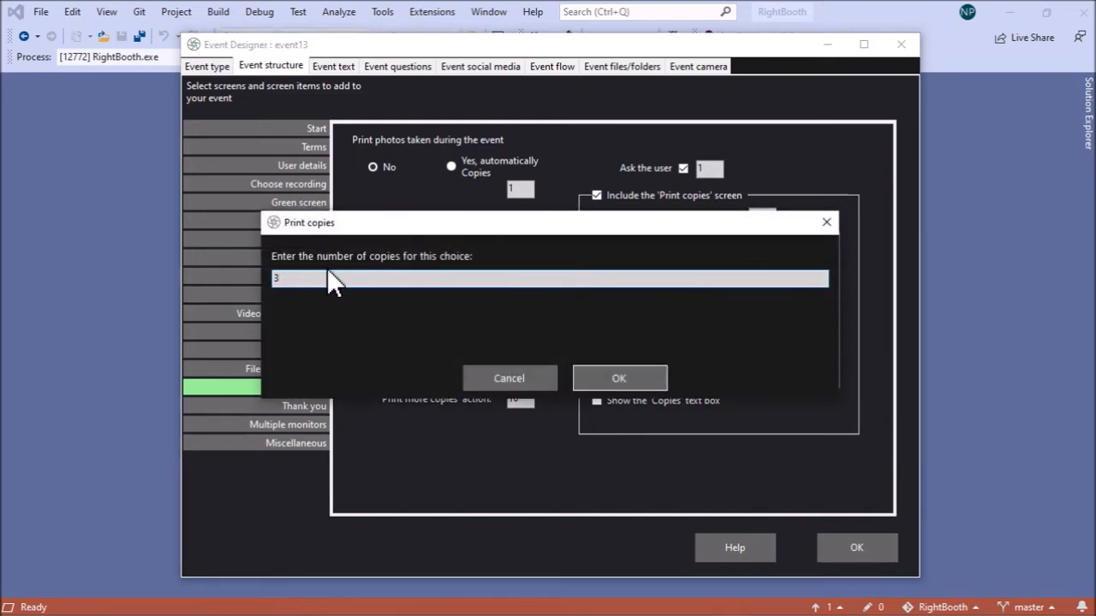
type("5")
left_click(619, 380)
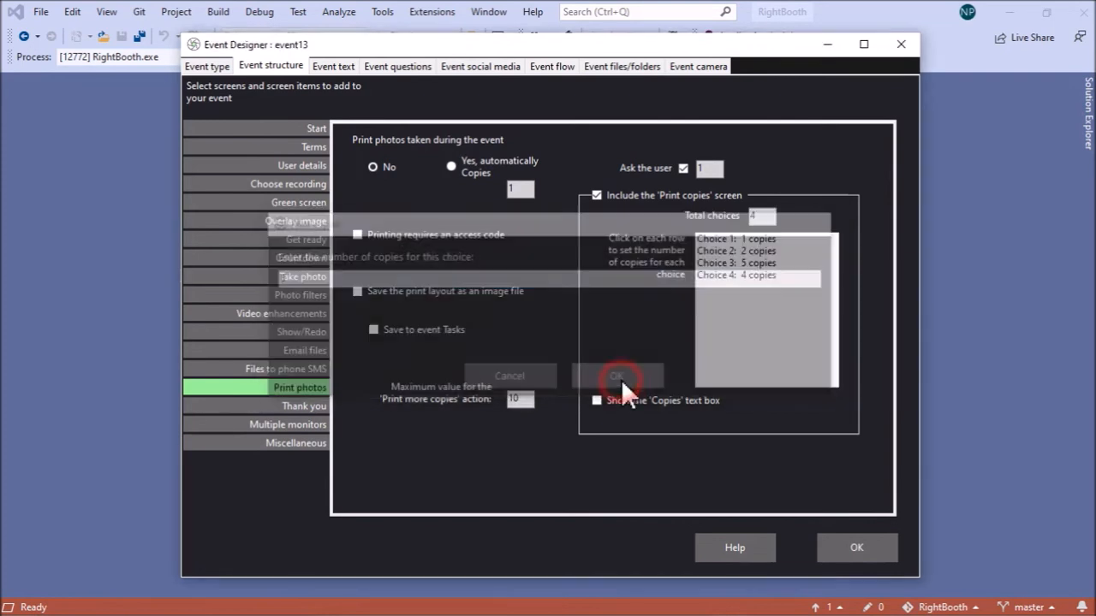
left_click(765, 275)
type("10")
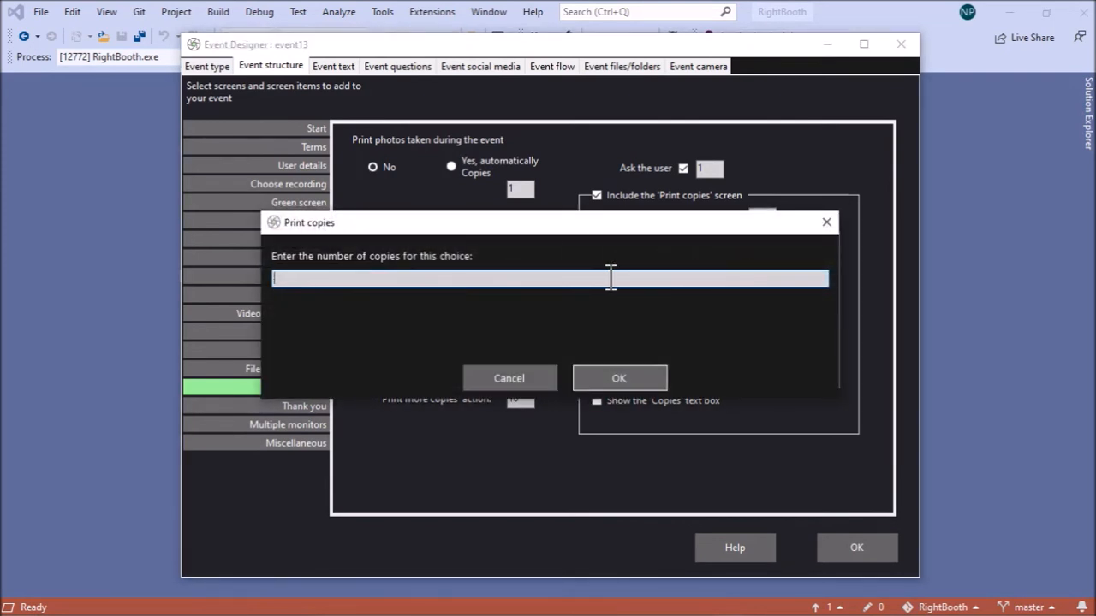
left_click(609, 384)
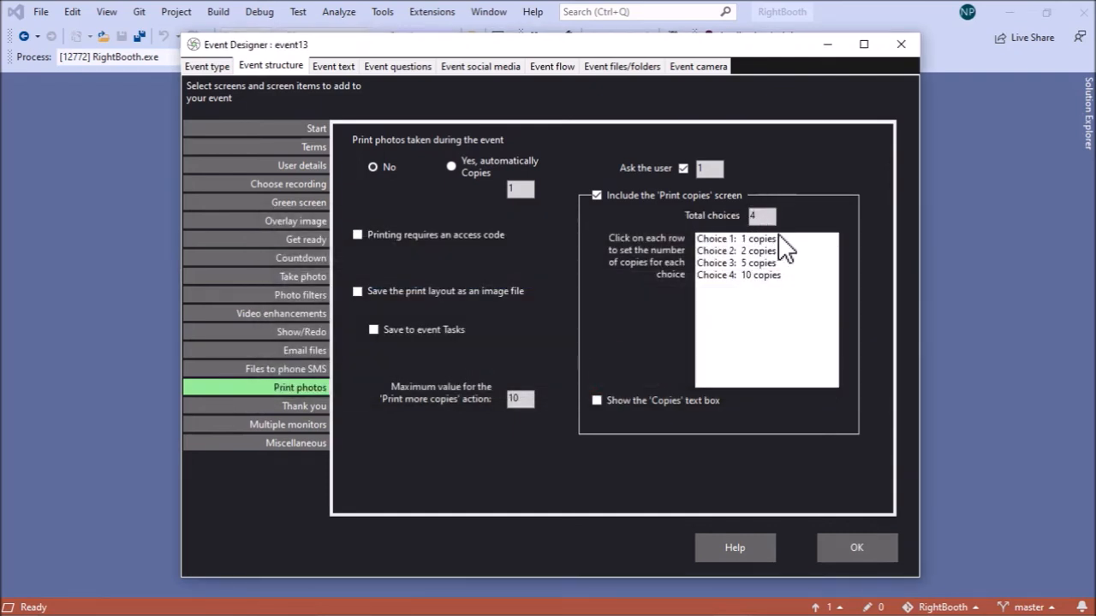
- Set the total print choices to 5 and give Choice 5 a value of 20 copies
left_click(765, 216)
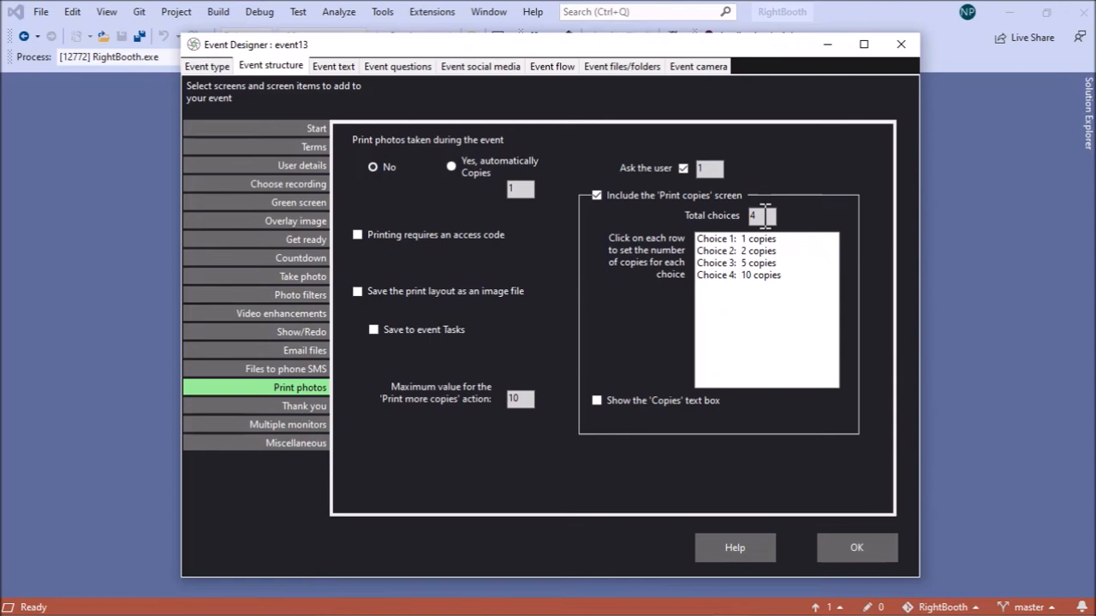
type("5")
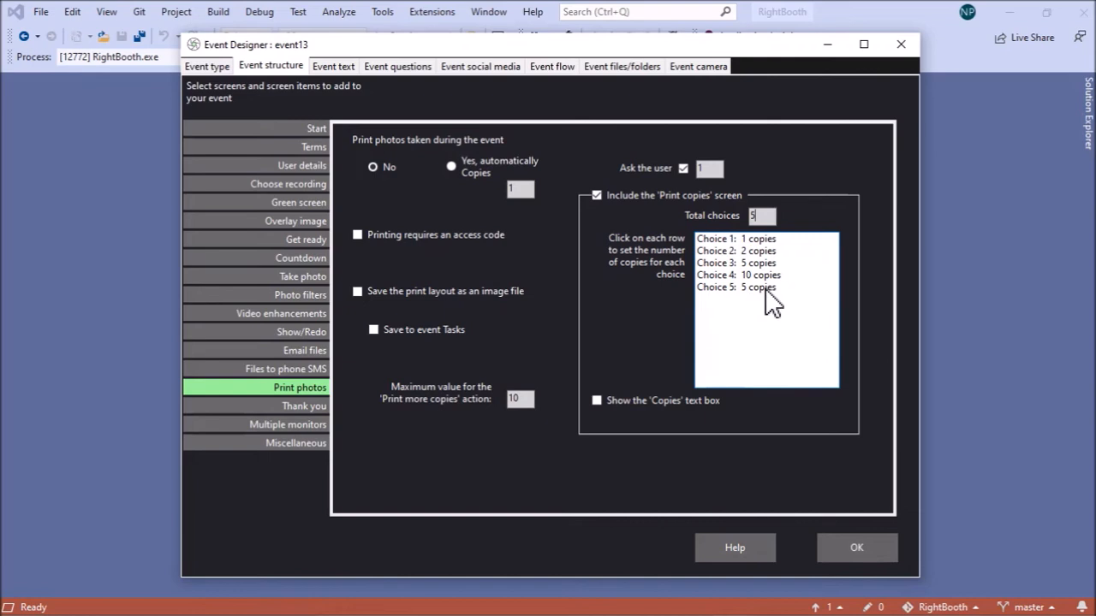
left_click(765, 291)
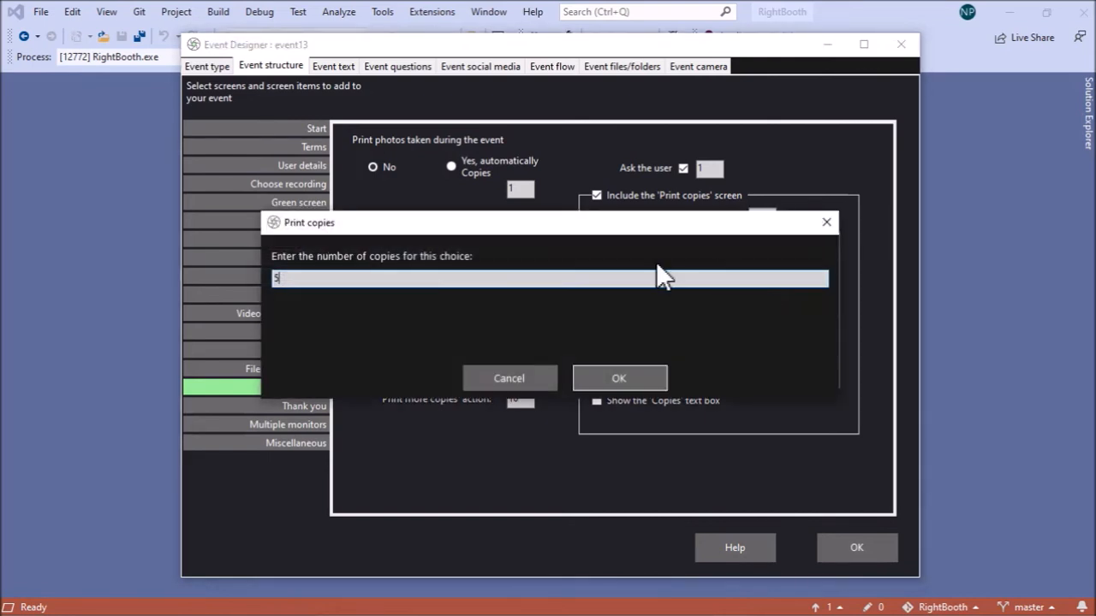
key("BackSpace")
type("20")
left_click(582, 377)
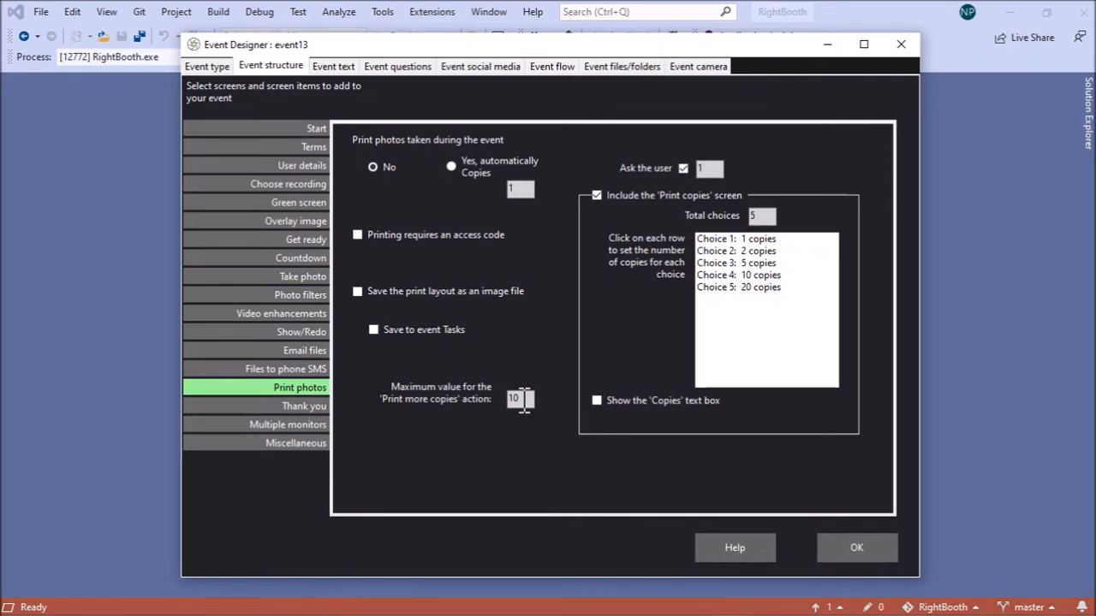
- Set the maximum value for the 'Print more copies' action to 20 and apply the event design
double_click(524, 399)
type("20")
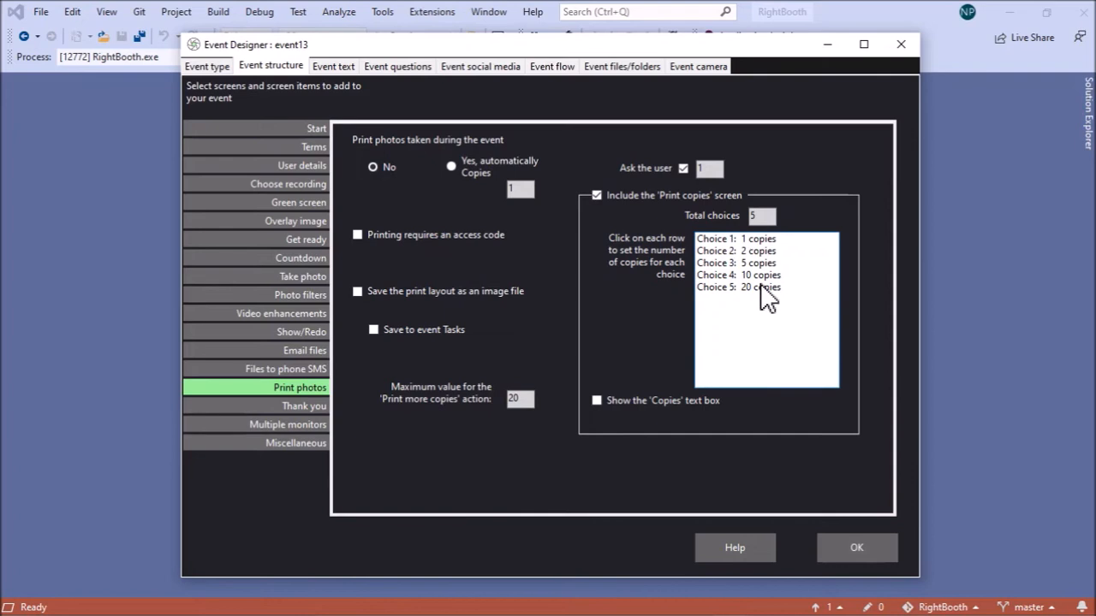
left_click(859, 549)
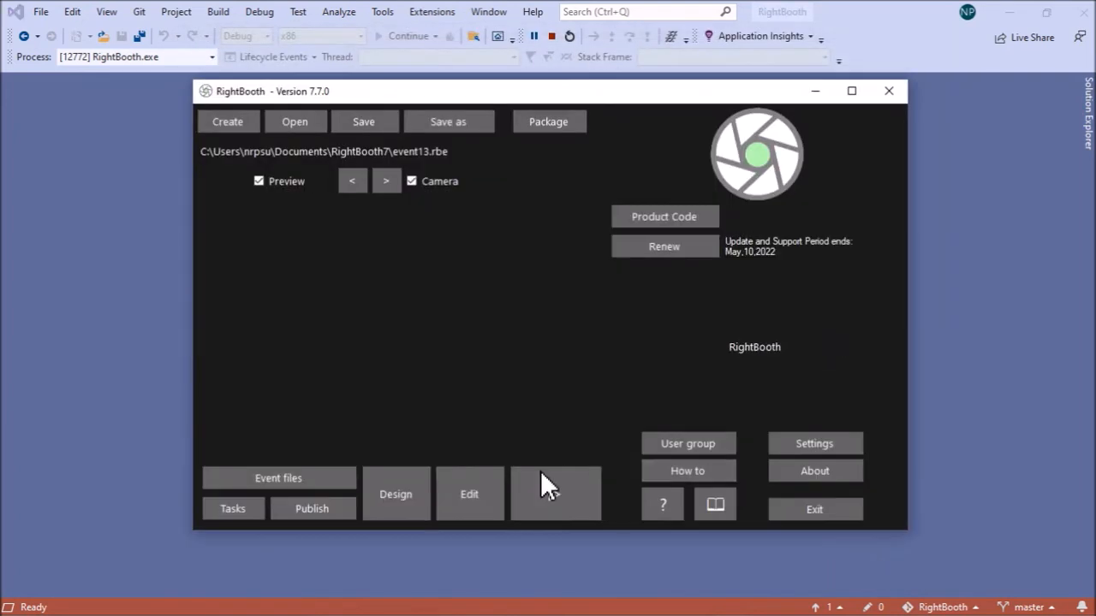
- Check the updated copy choices on the Print copies screen in the Screen Editor and exit it
left_click(469, 495)
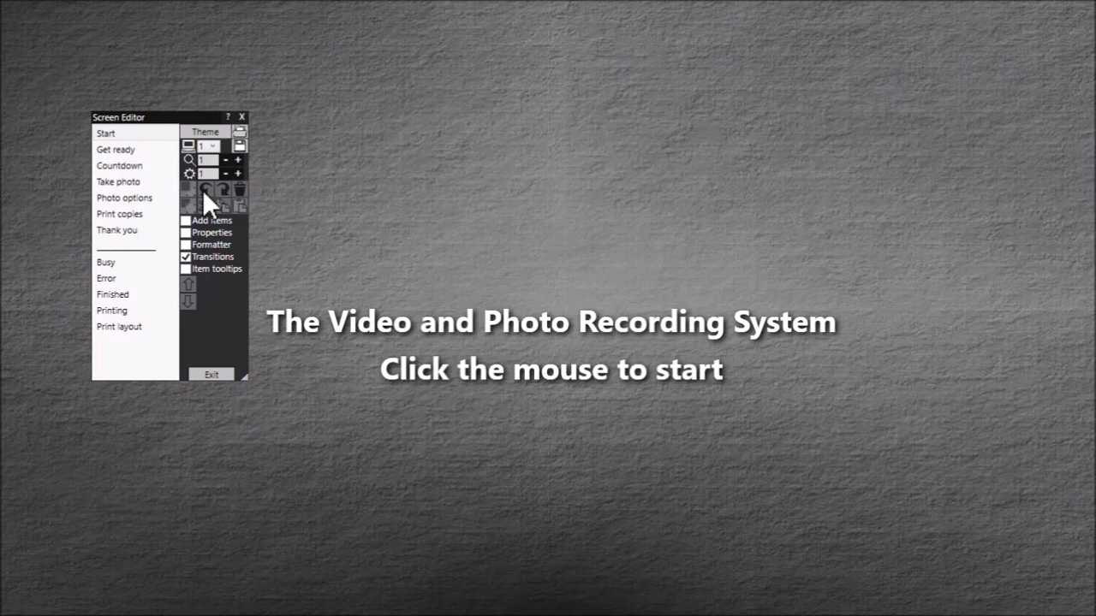
left_click(134, 214)
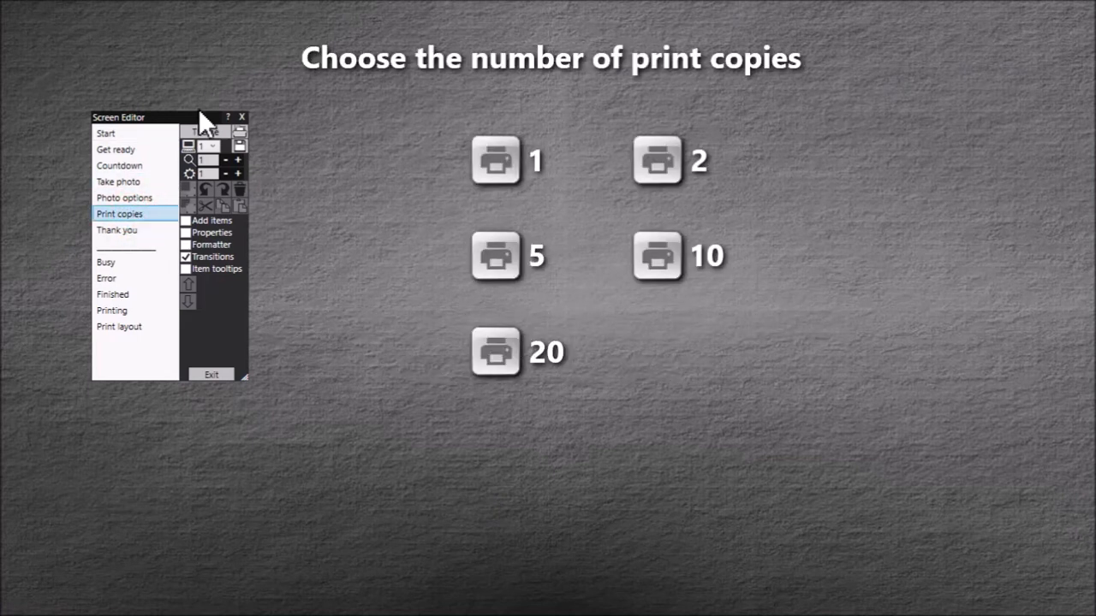
left_click_drag(198, 115, 278, 118)
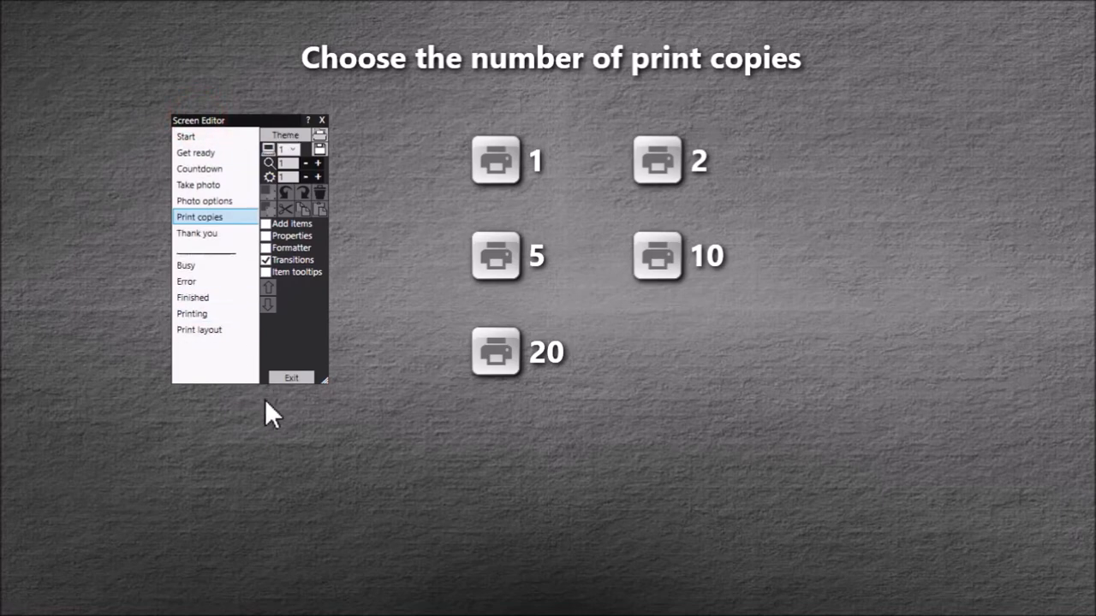
left_click(291, 377)
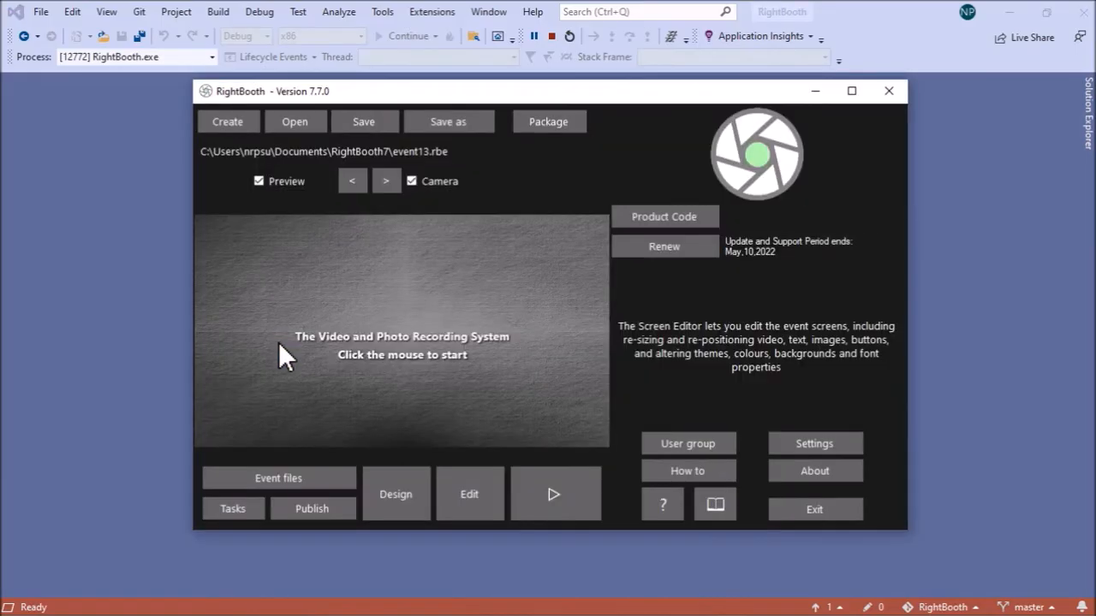
- Enable 'Show the Copies text box' in the event's Print photos settings and apply the design
left_click(399, 502)
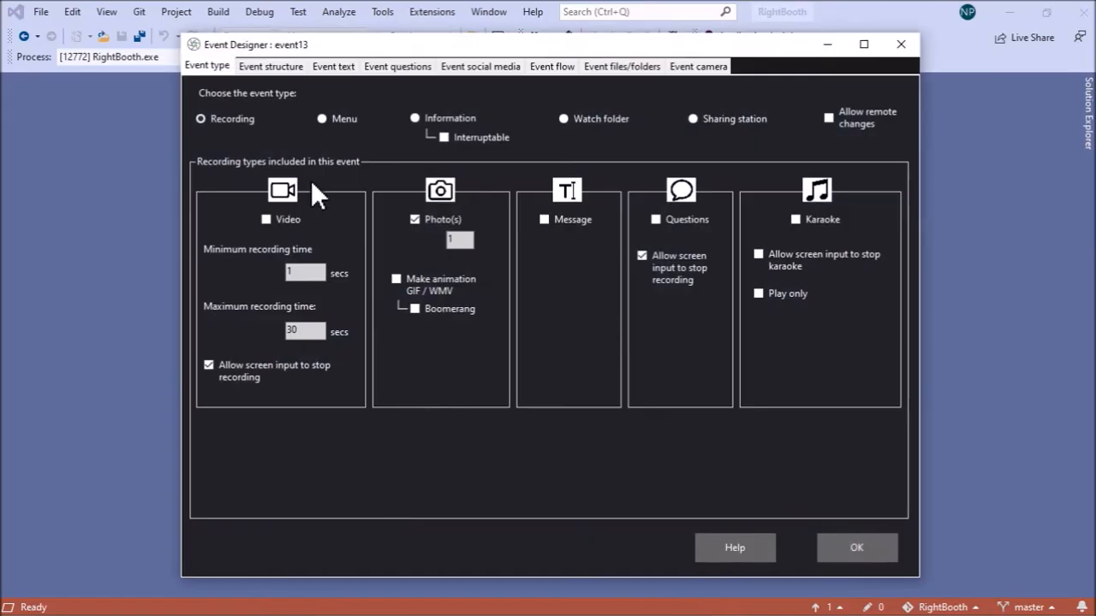
left_click(271, 65)
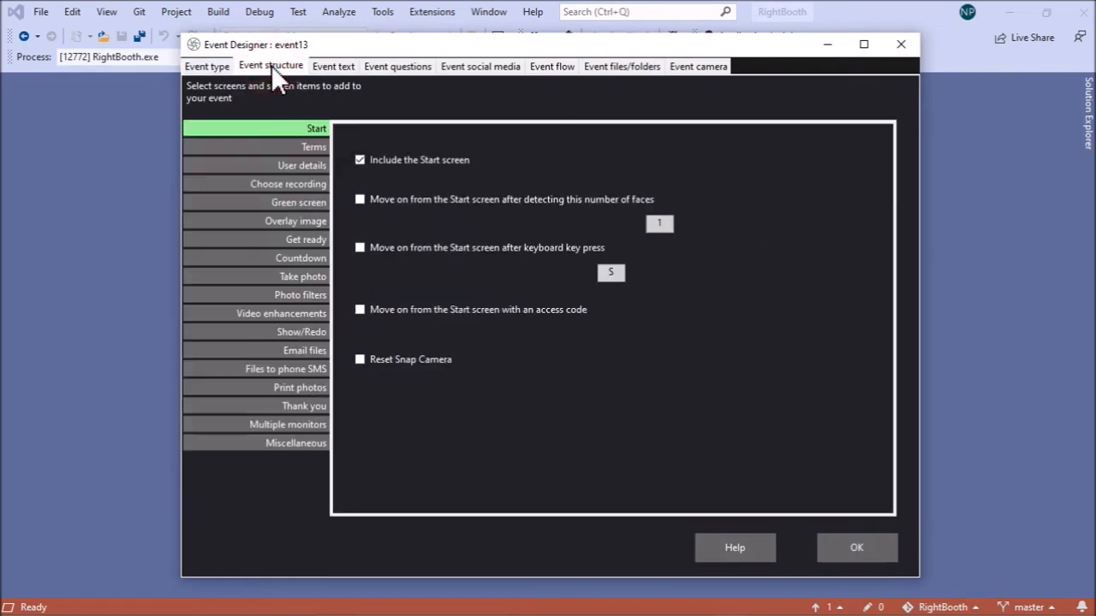
left_click(292, 389)
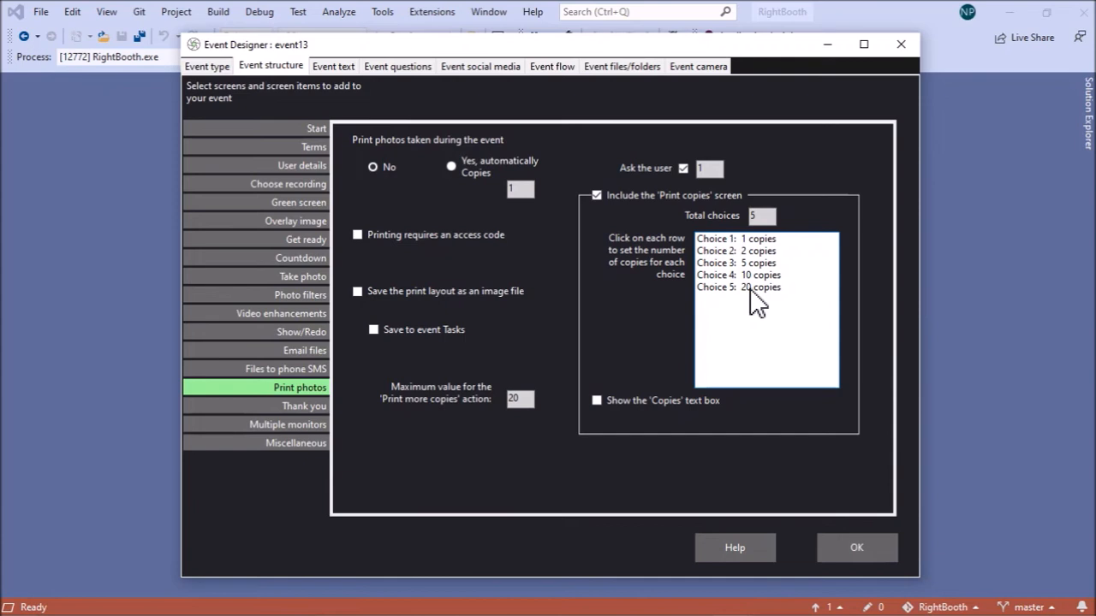
left_click(612, 402)
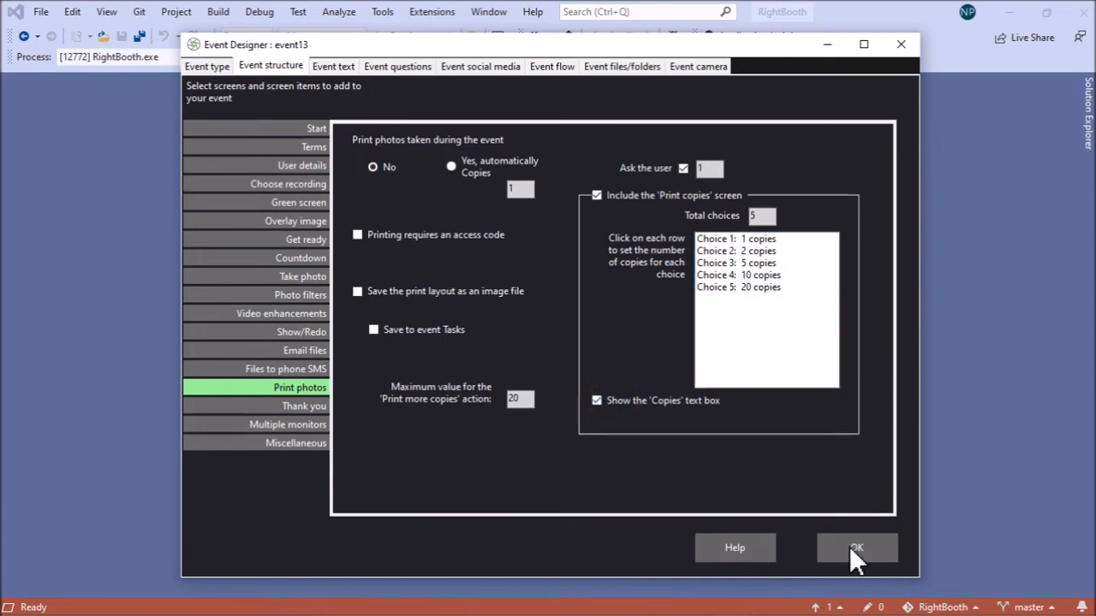
left_click(858, 550)
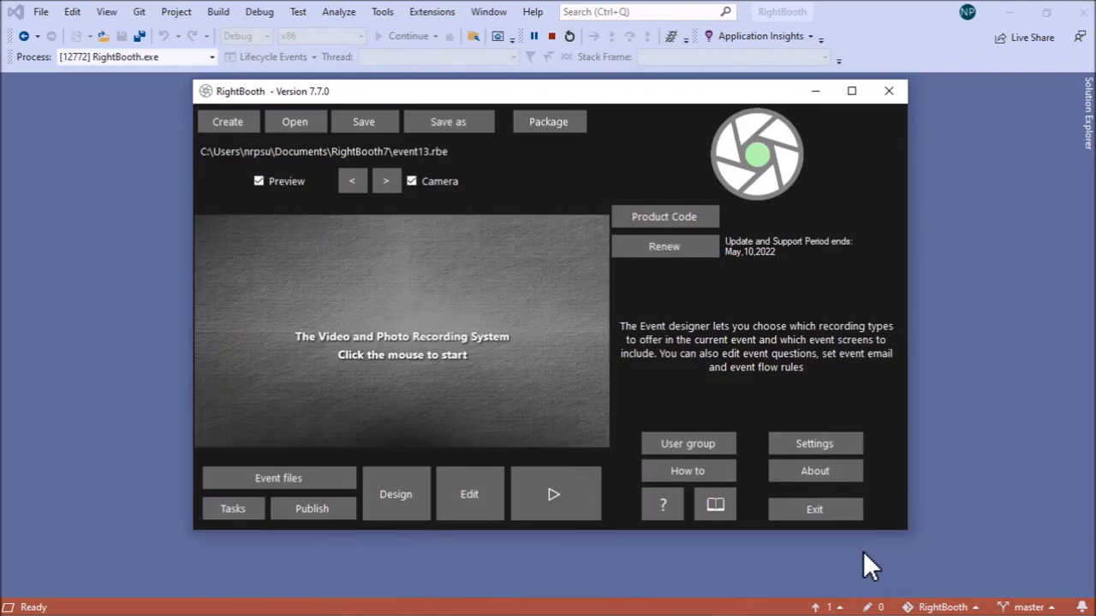
- On the Print copies screen in the Screen Editor, move the copies text box to the lower right of the print choices
left_click(488, 501)
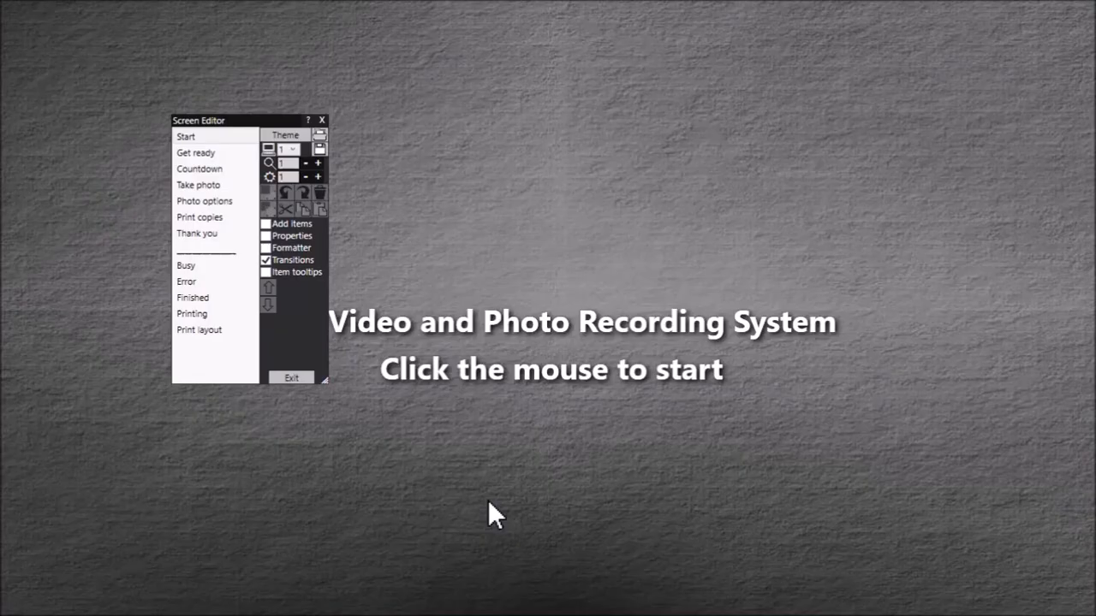
left_click(223, 218)
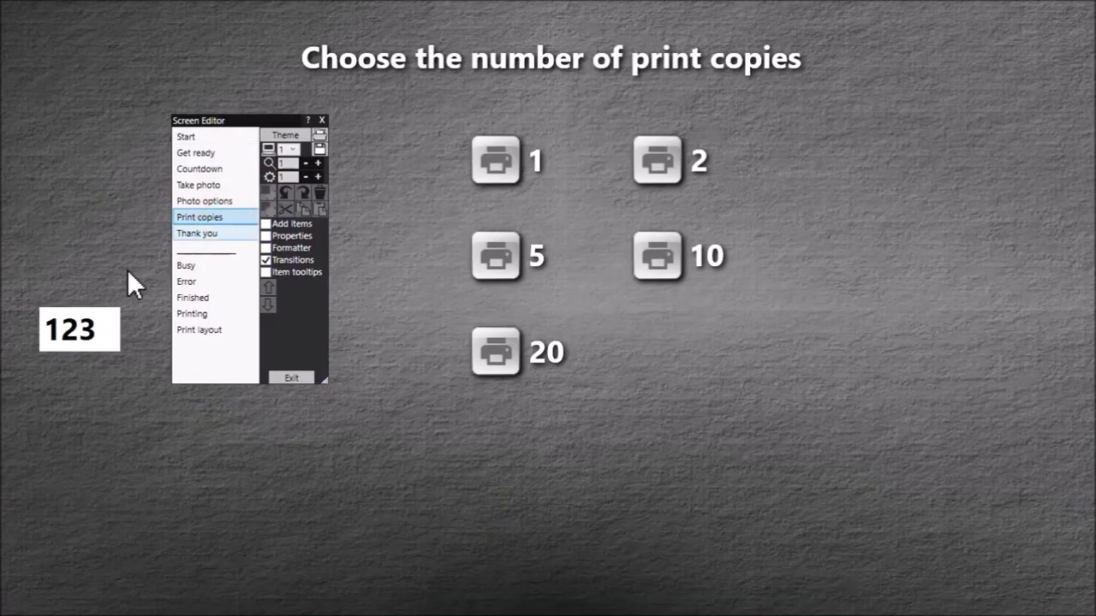
left_click_drag(59, 337, 917, 421)
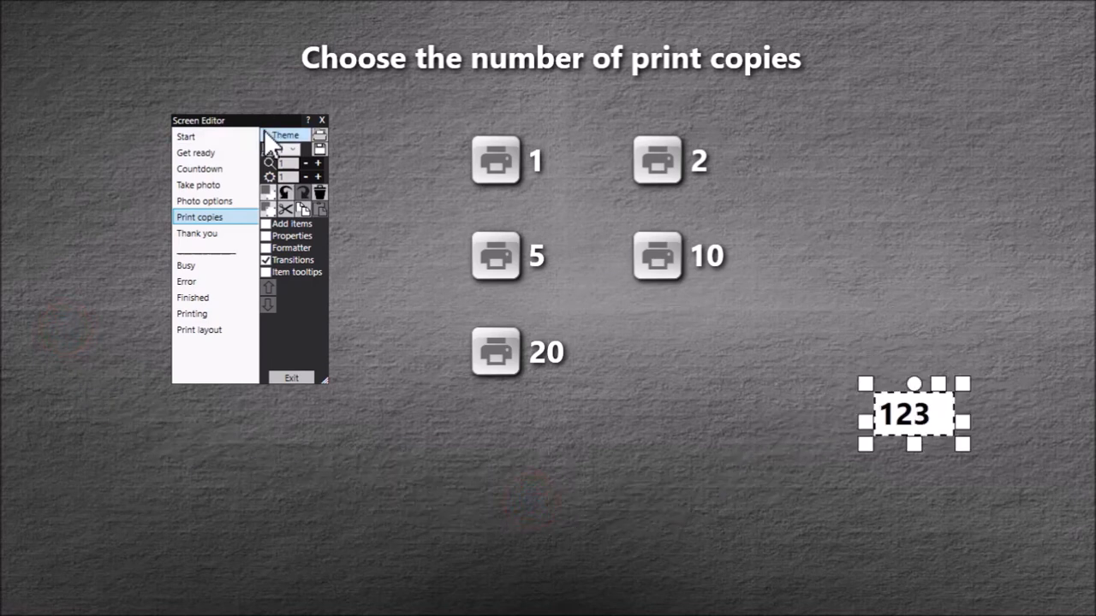
- Move the 'Choose the number of print copies' heading to the design's upper-left corner and narrow it so its text wraps onto two lines
left_click_drag(266, 120, 974, 45)
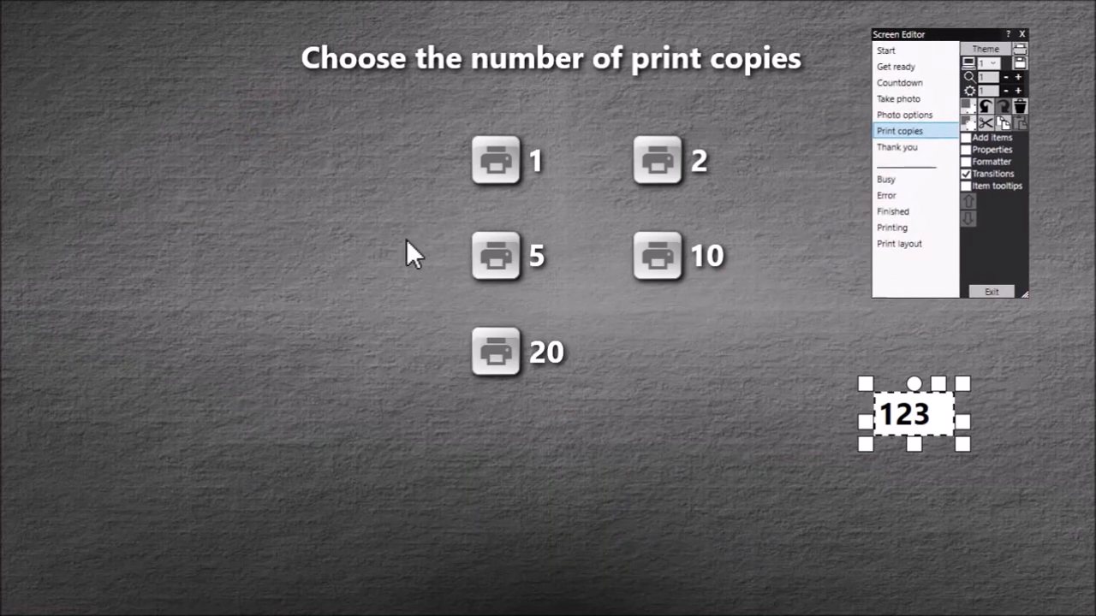
left_click_drag(574, 60, 328, 49)
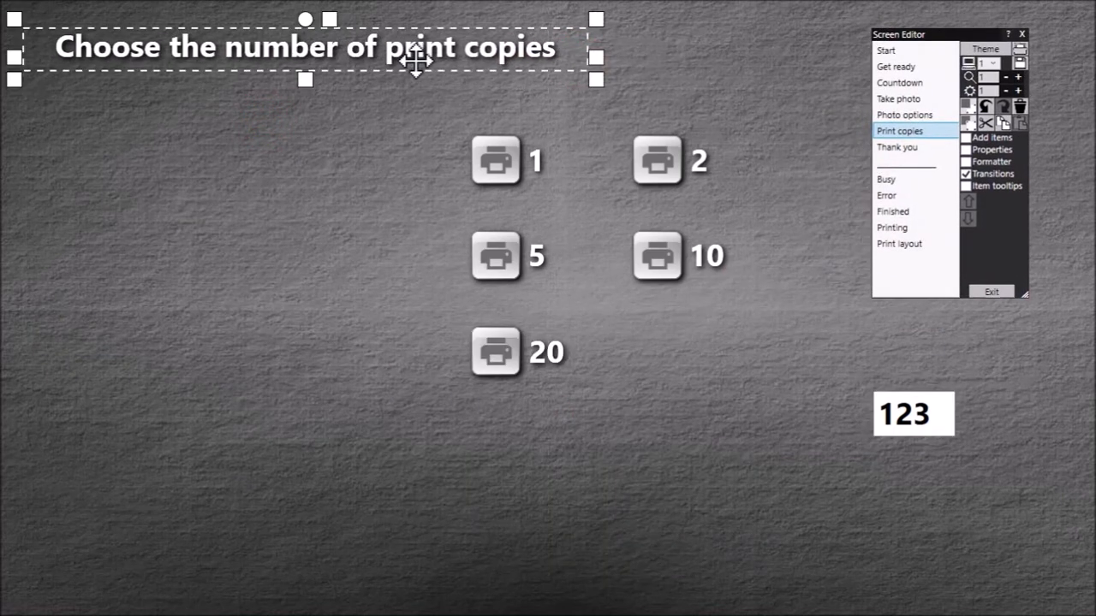
left_click_drag(594, 55, 358, 72)
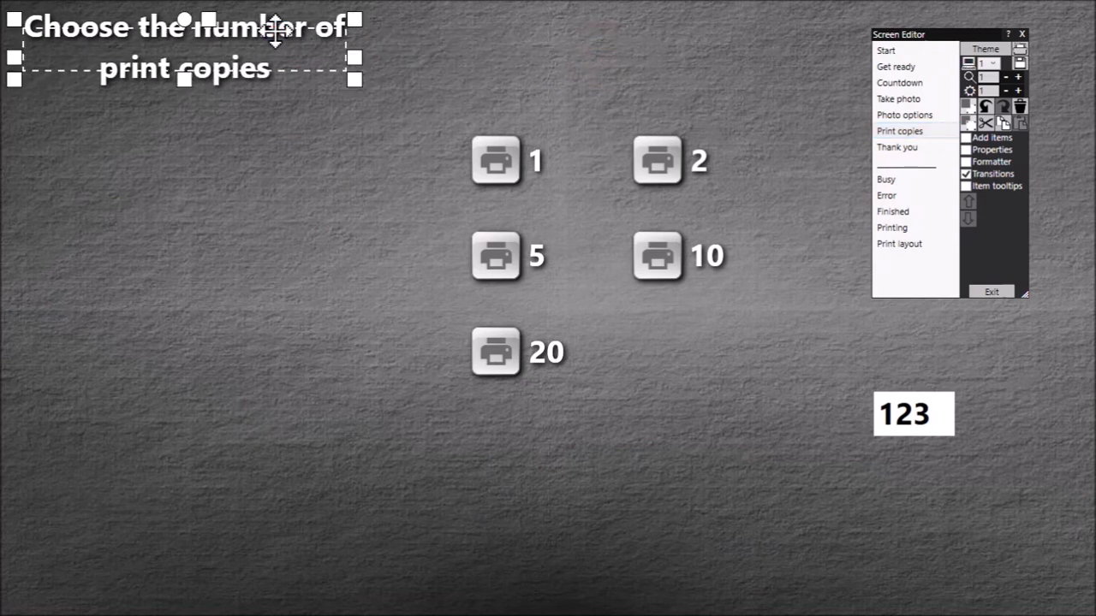
left_click(475, 112)
- Select all the print choice buttons with their number labels and move them together beneath the heading
left_click_drag(710, 122, 479, 176)
left_click_drag(483, 81, 711, 442)
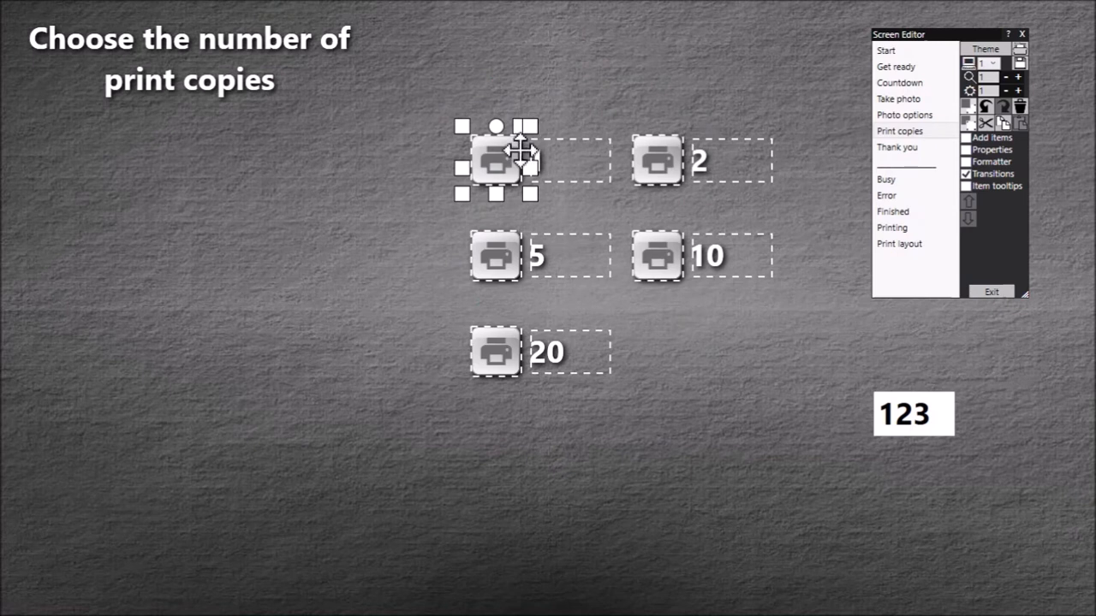
left_click_drag(501, 158, 123, 217)
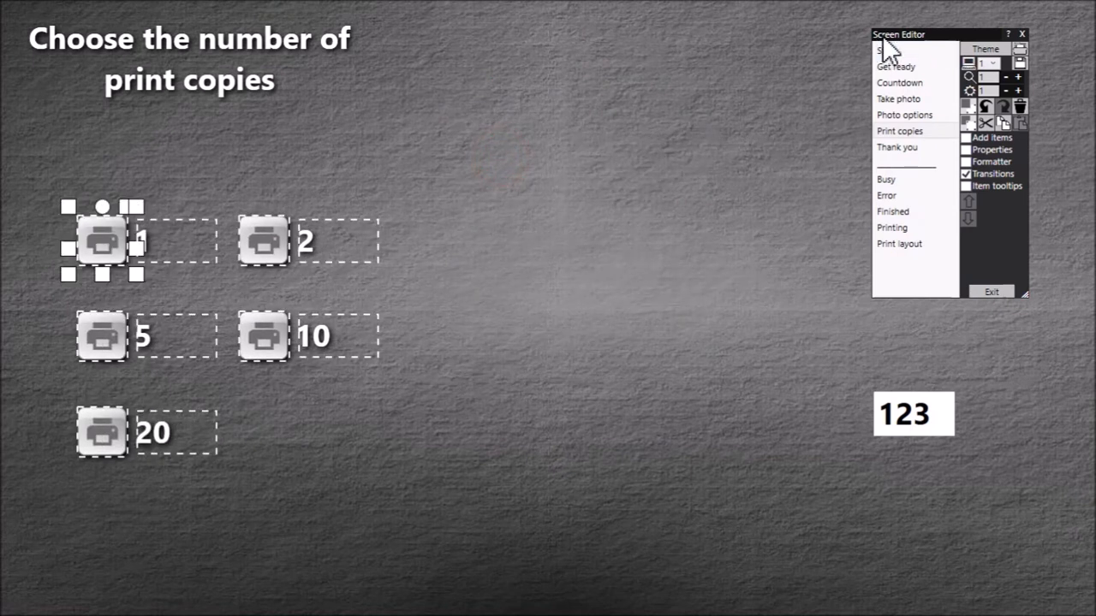
- Add a text label to the Print copies screen and place it in the design's upper-right area, opposite the heading
left_click_drag(942, 43, 434, 58)
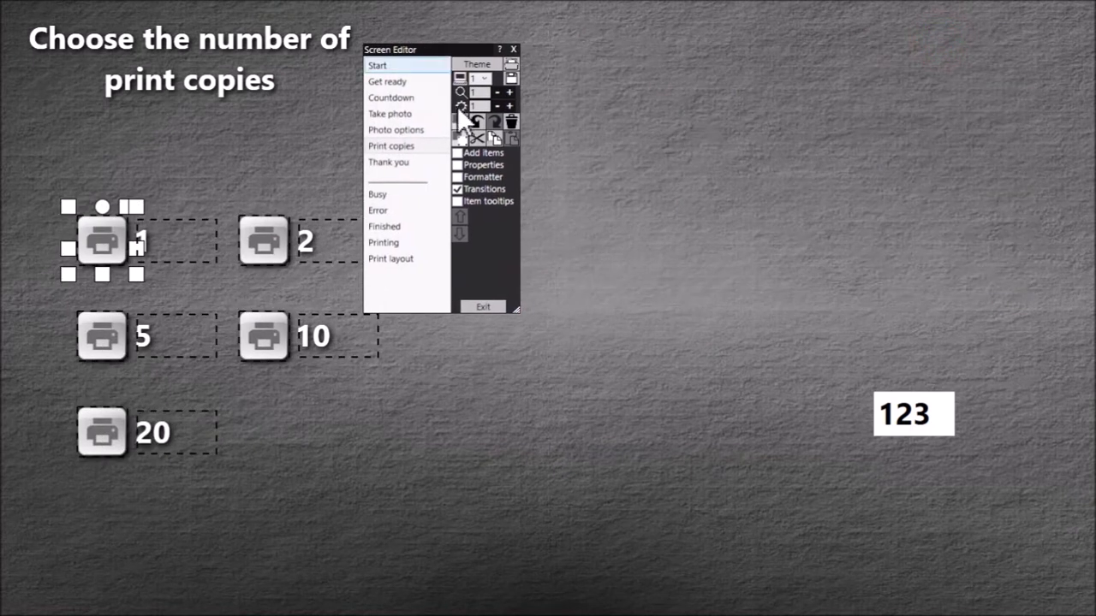
left_click(493, 155)
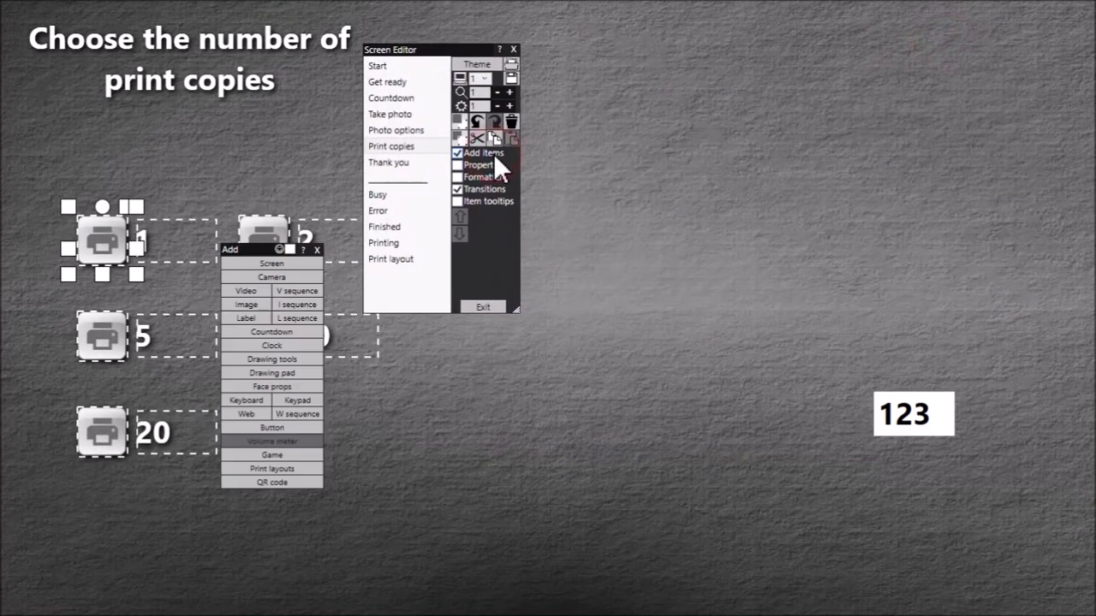
left_click(255, 315)
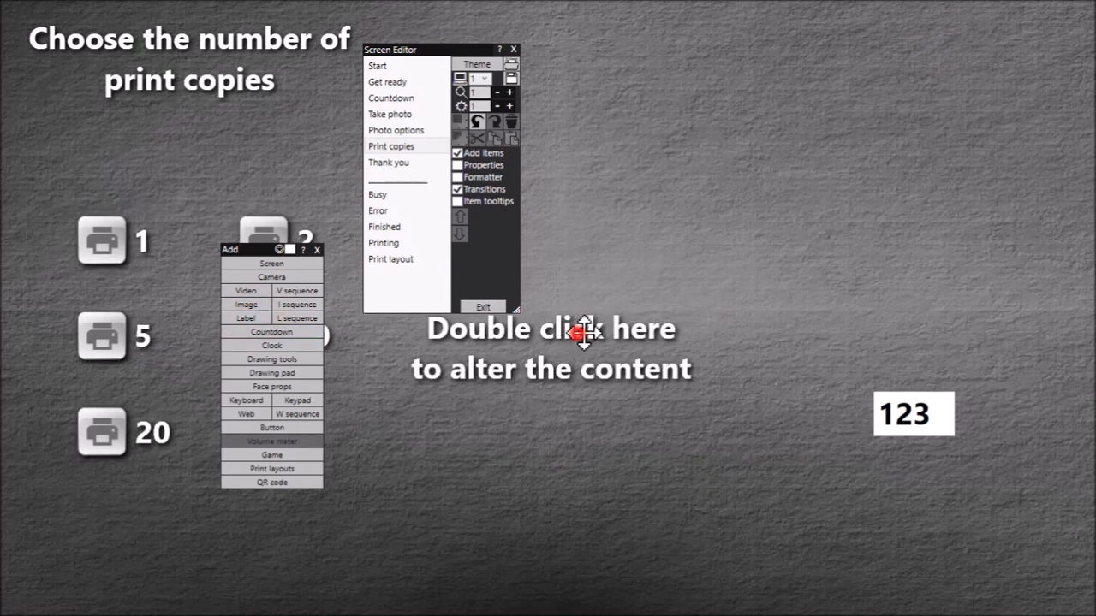
left_click_drag(579, 391, 850, 75)
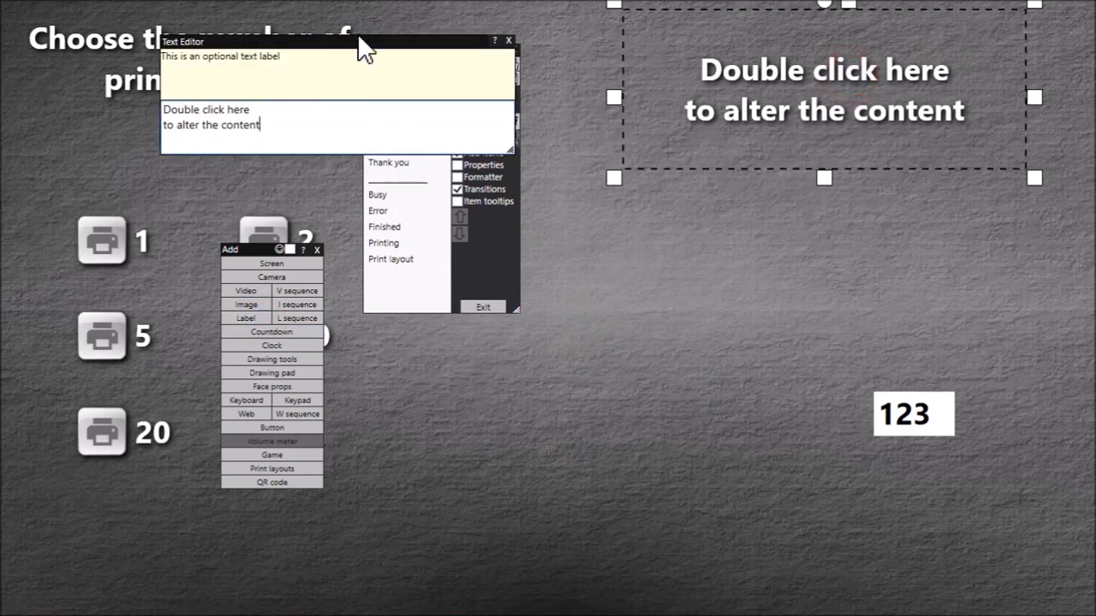
- Replace the new label's text with "Or enter the number of copies here then click the OK button..."
left_click_drag(391, 44, 855, 218)
left_click(781, 308)
key("ctrl+a")
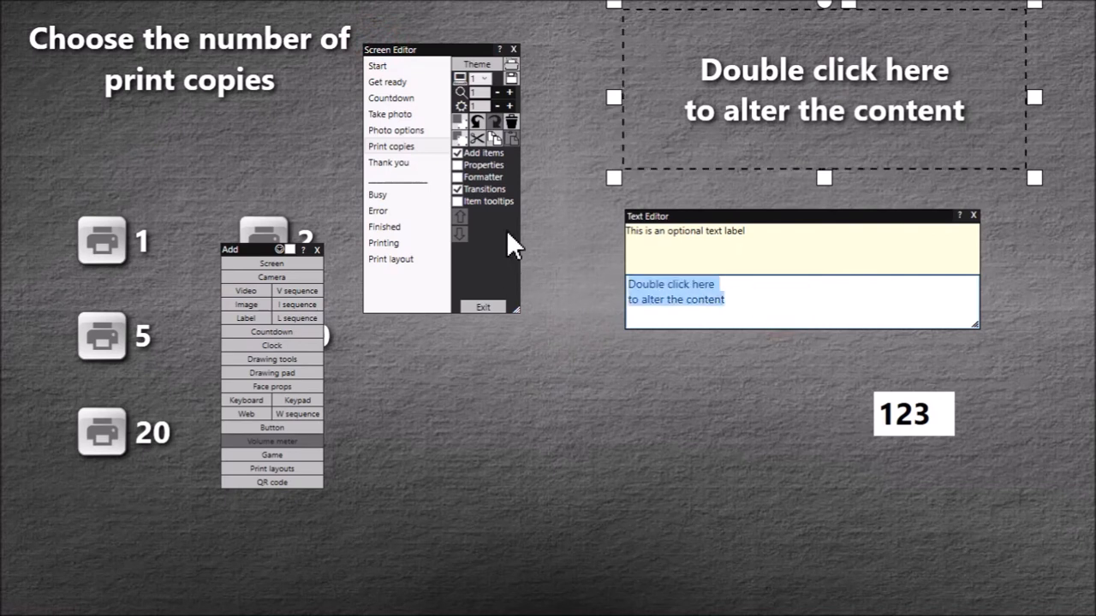
type("Or enter the numberr of copies here")
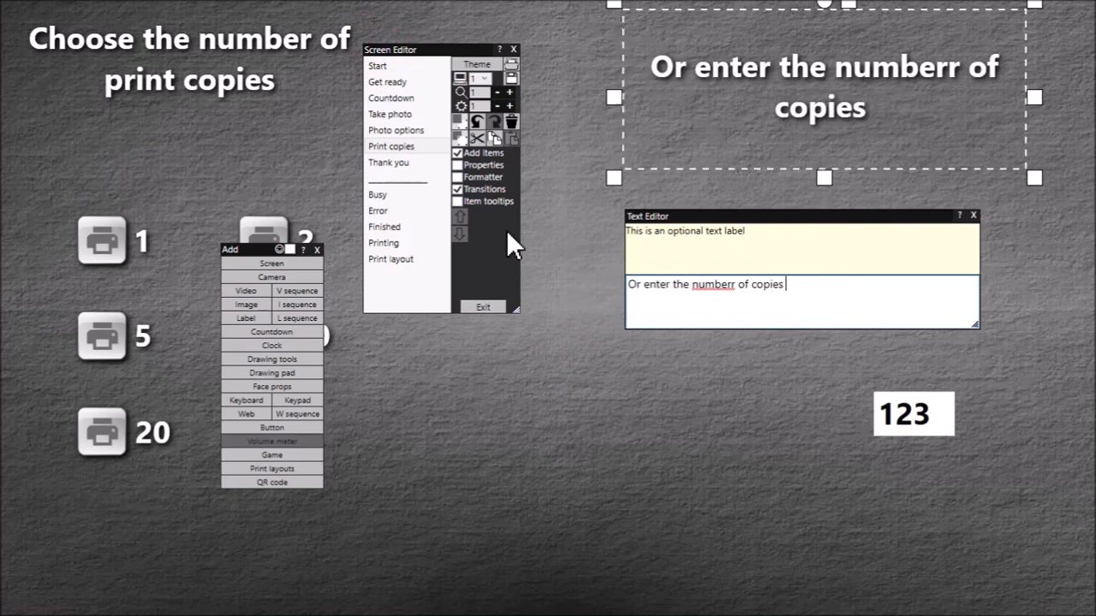
key("Home")
key("ctrl+Right")
key("ctrl+Right")
key("ctrl+Right")
key("Right")
key("Right")
key("Right")
key("Right")
key("Right")
key("Right")
key("Delete")
key("End")
type("then click the OK button...")
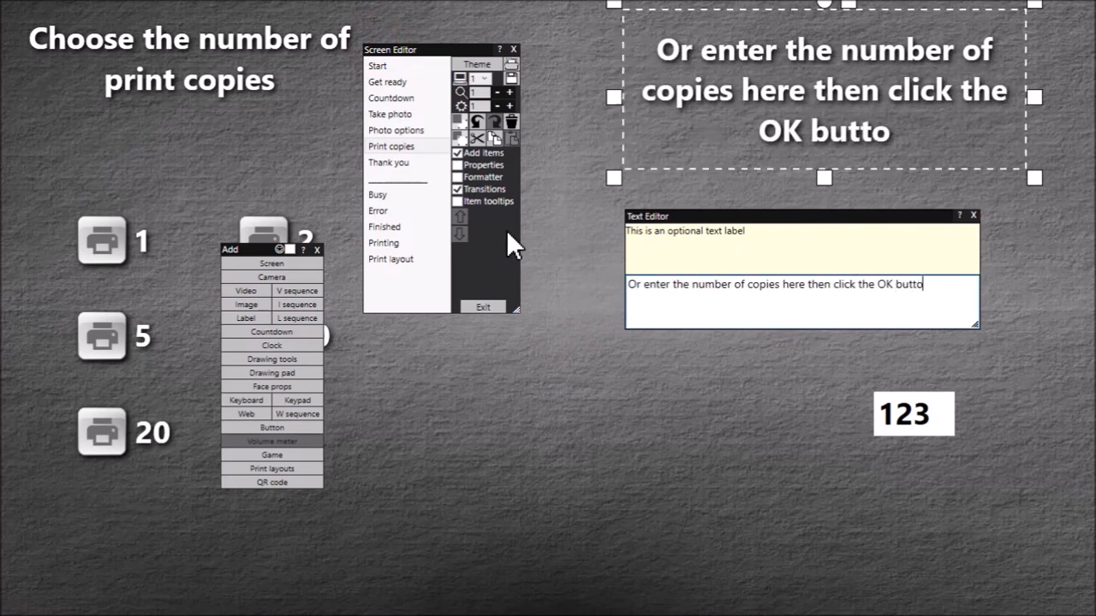
left_click(972, 216)
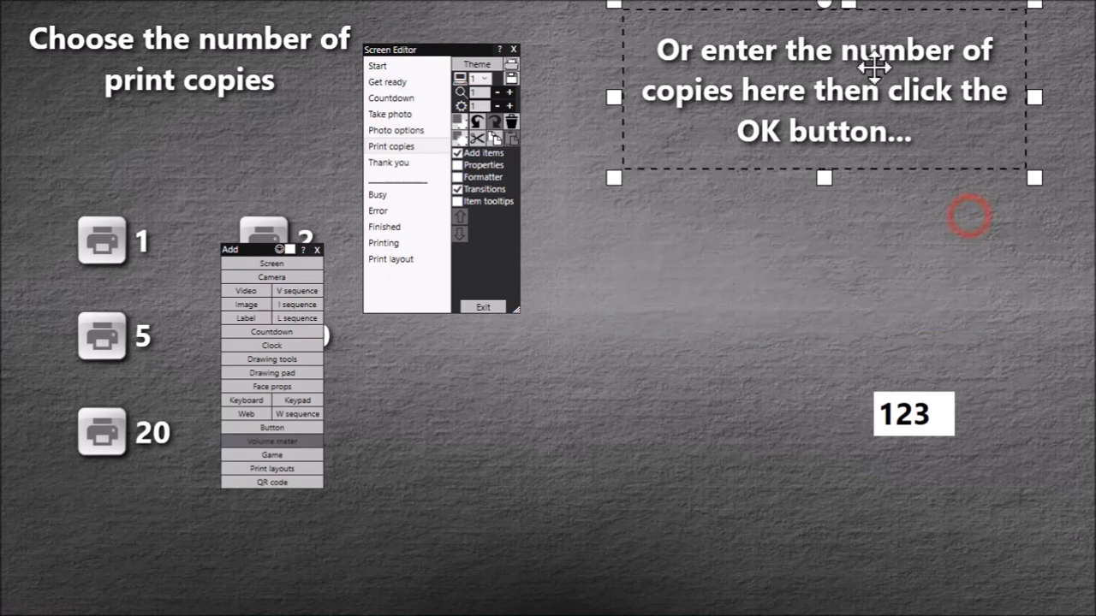
- Nudge the new label slightly down and move the copies text box directly beneath it
left_click_drag(868, 61, 880, 68)
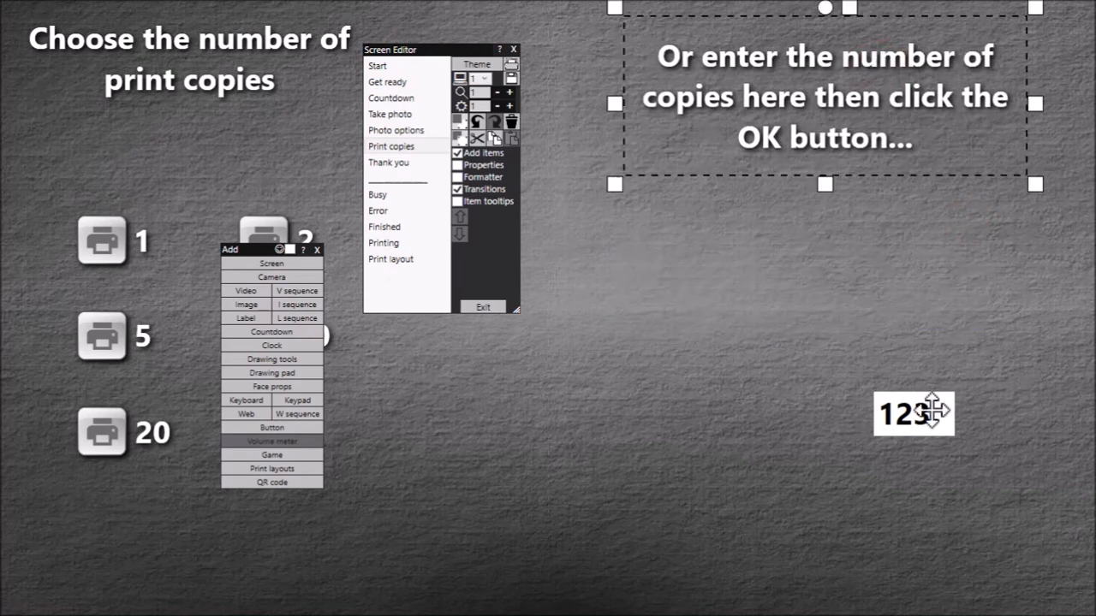
left_click_drag(927, 411, 850, 221)
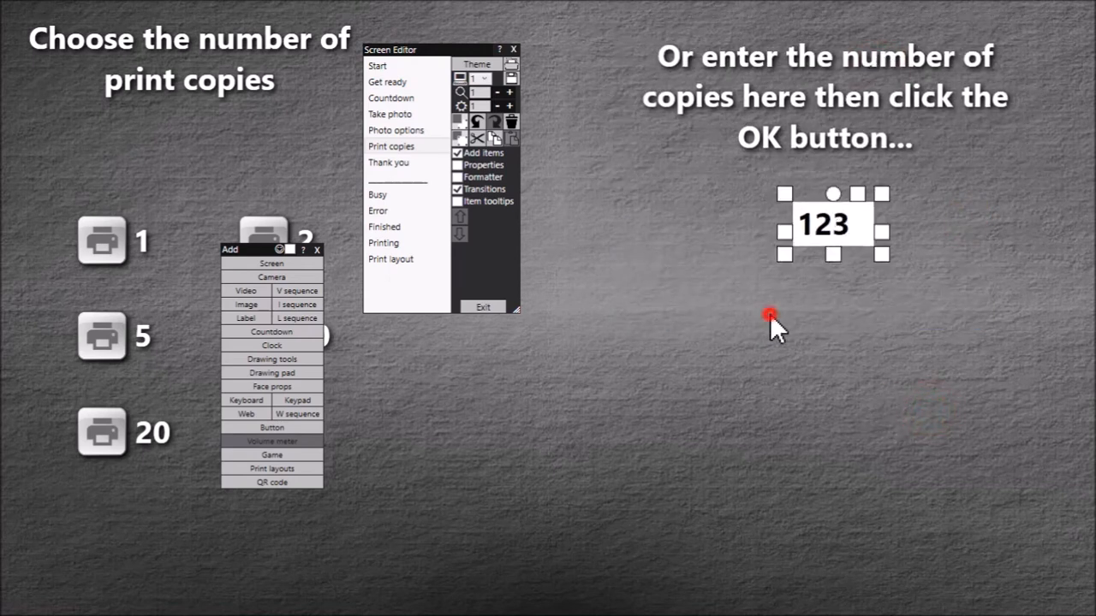
left_click(747, 325)
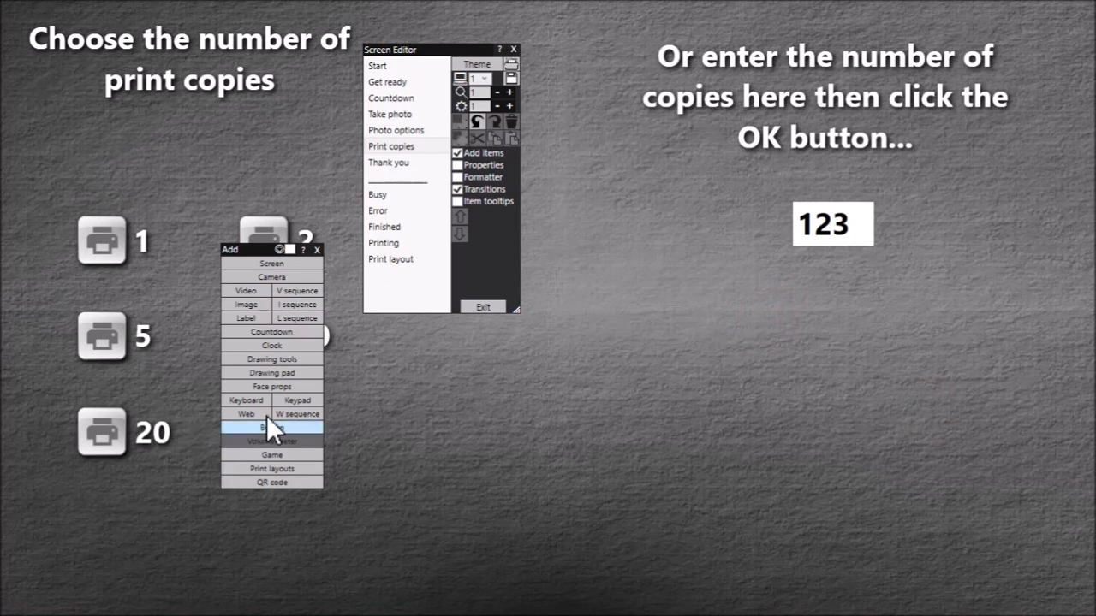
- Add a keypad to the Print copies screen and place it beneath the copies text box
left_click(301, 398)
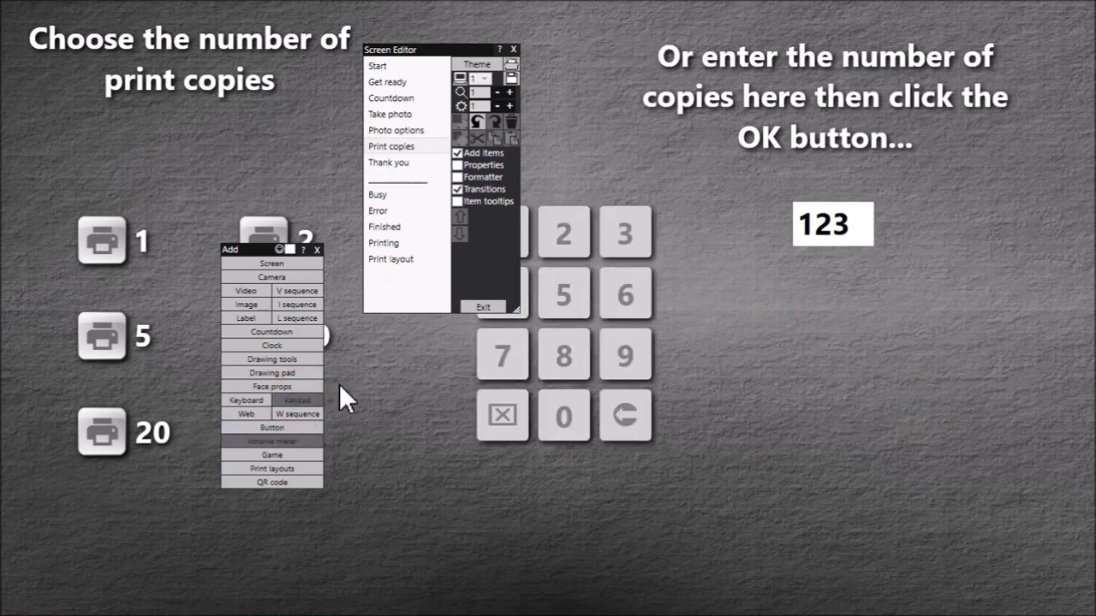
left_click_drag(575, 298, 825, 385)
left_click(561, 322)
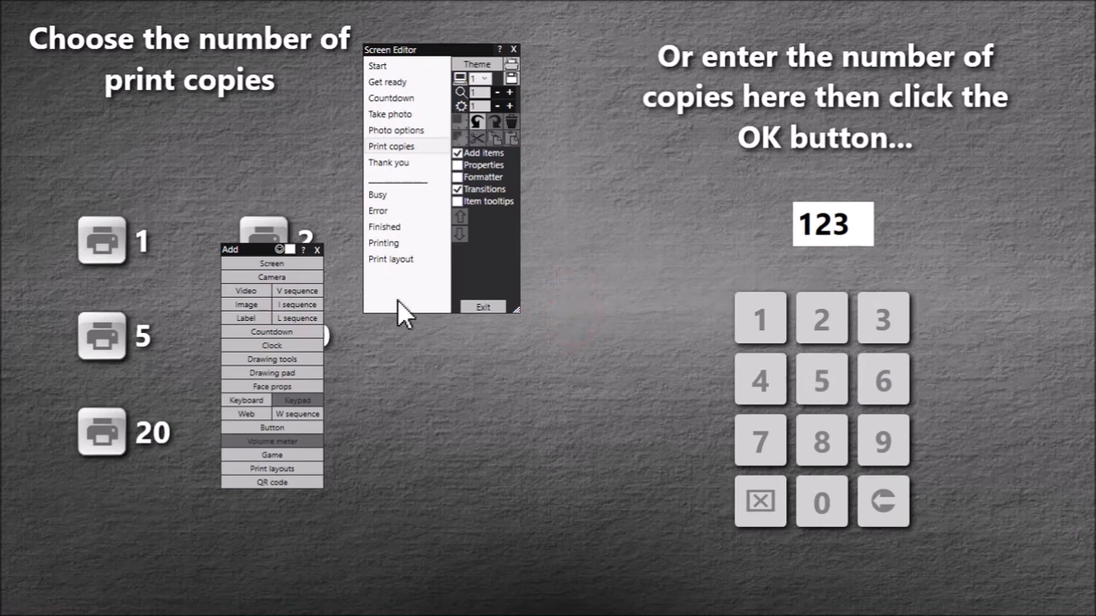
- Enable the OK button in the screen's properties and move it with its label to the right side of the keypad
left_click(475, 167)
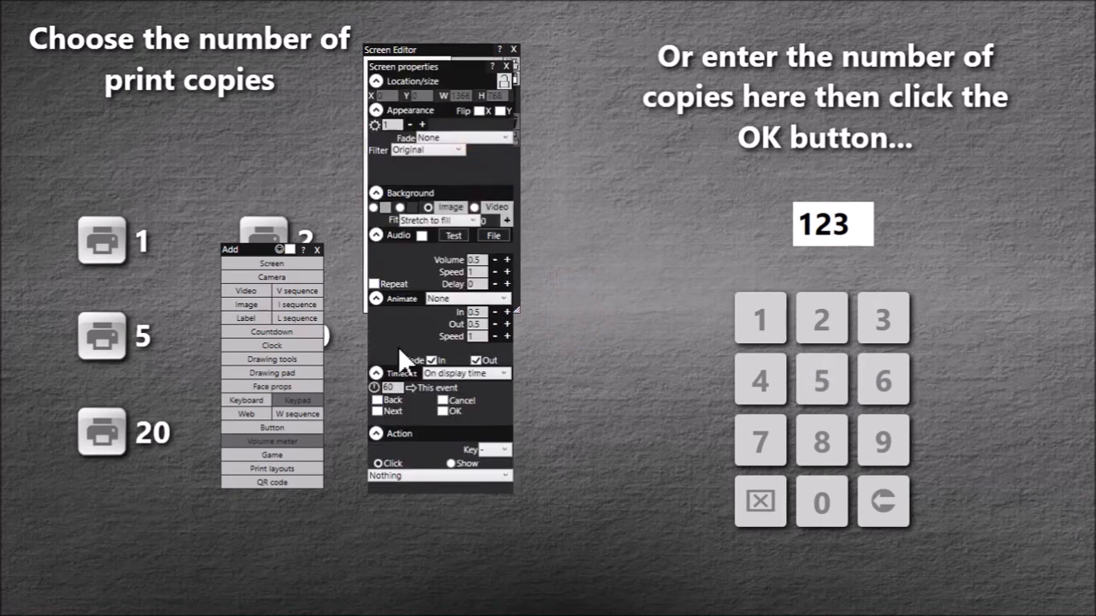
left_click(446, 411)
left_click(960, 539)
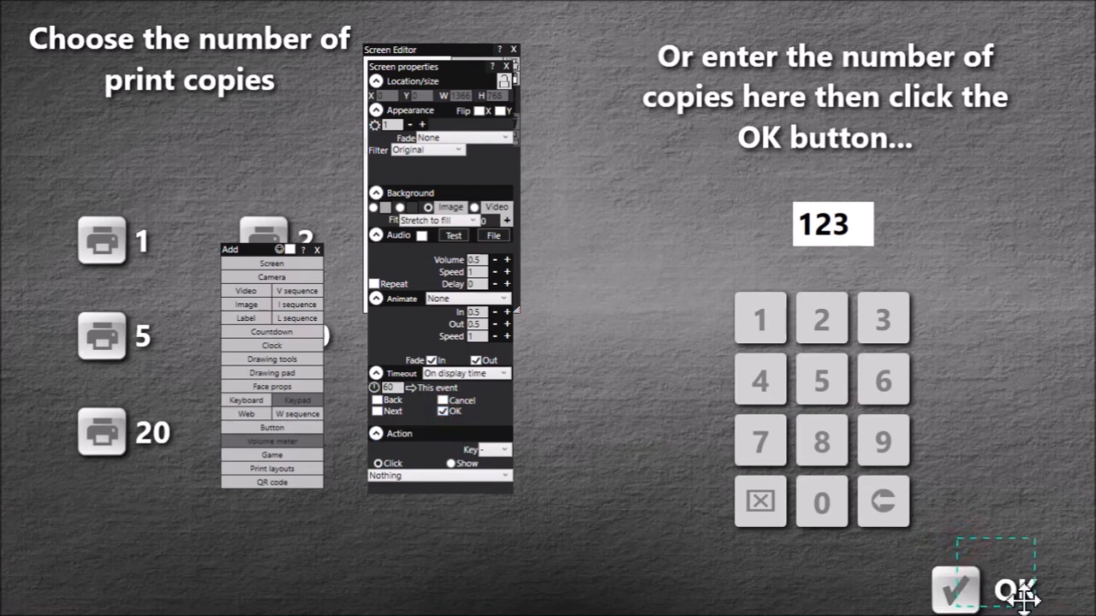
left_click_drag(1022, 597, 1049, 419)
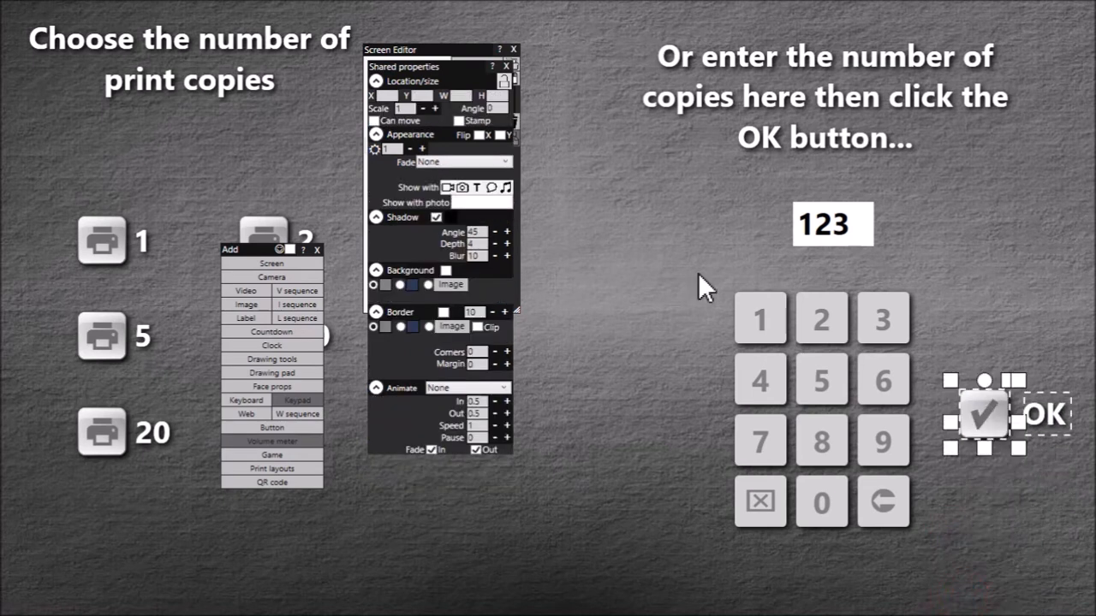
left_click(569, 193)
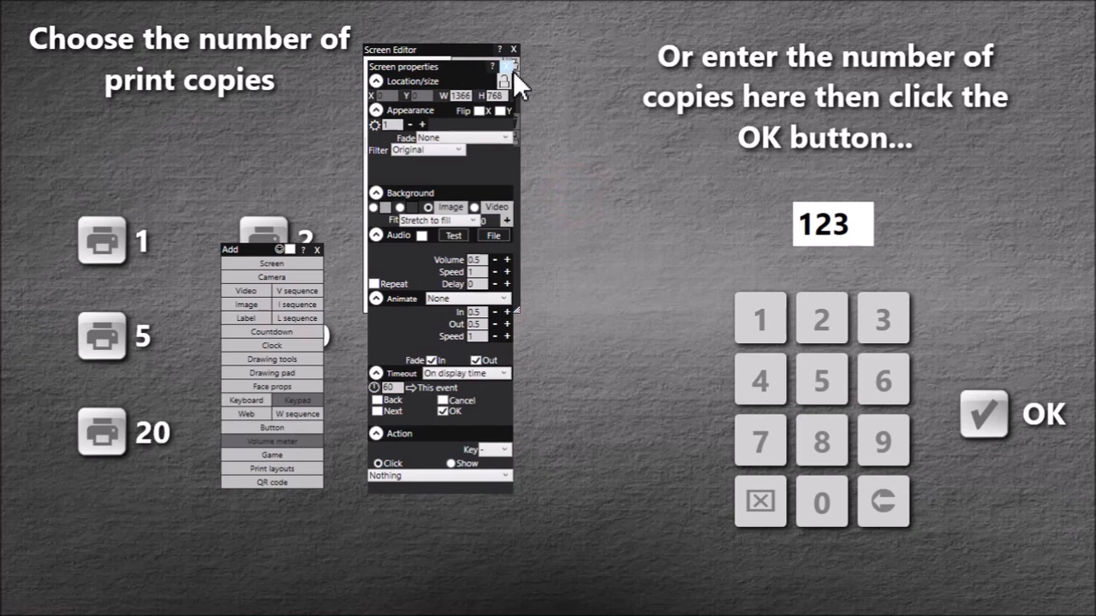
left_click(510, 65)
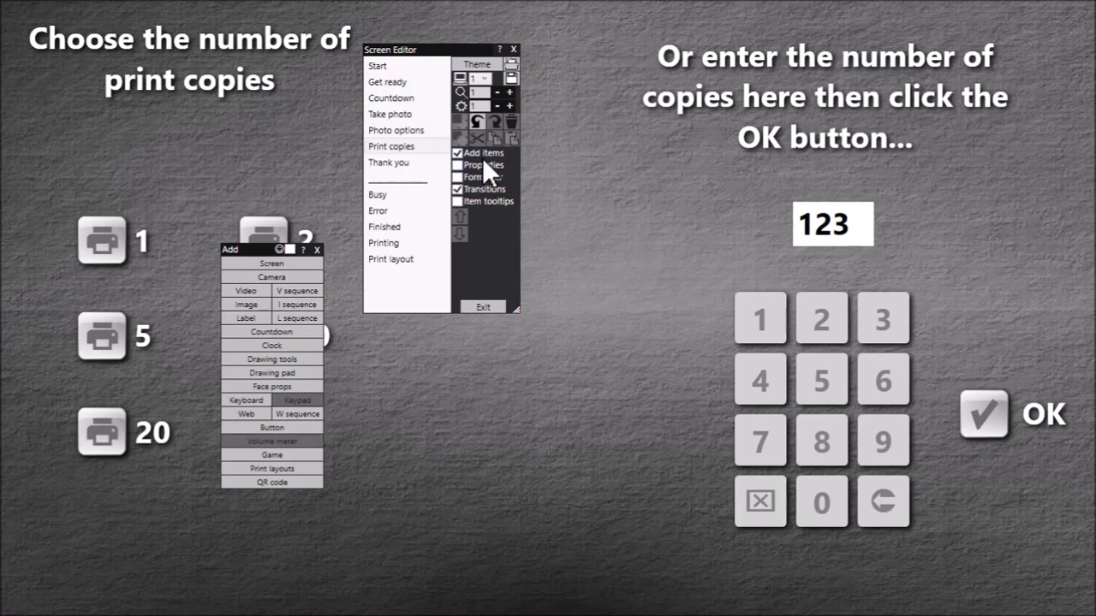
- Start adding an image to the Print copies screen by opening the image library
left_click(246, 304)
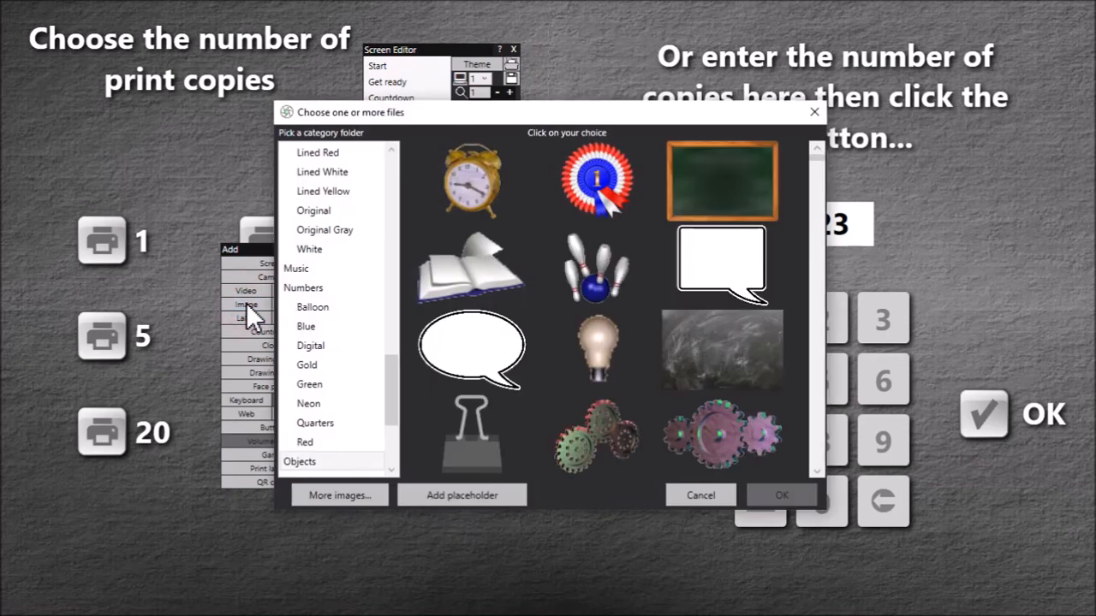